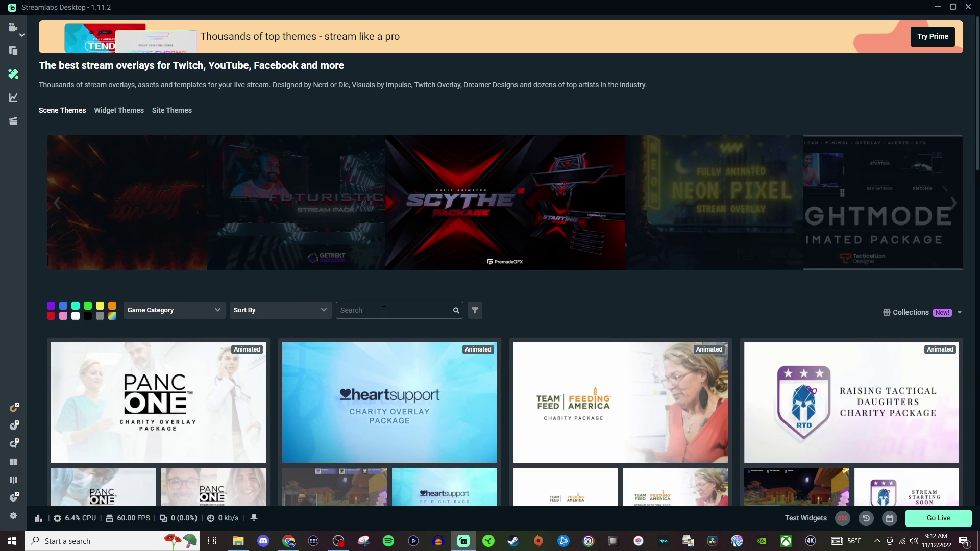
- Filter the theme store by 'free' and start installing the Override theme
{"action": "type", "text": "free"}
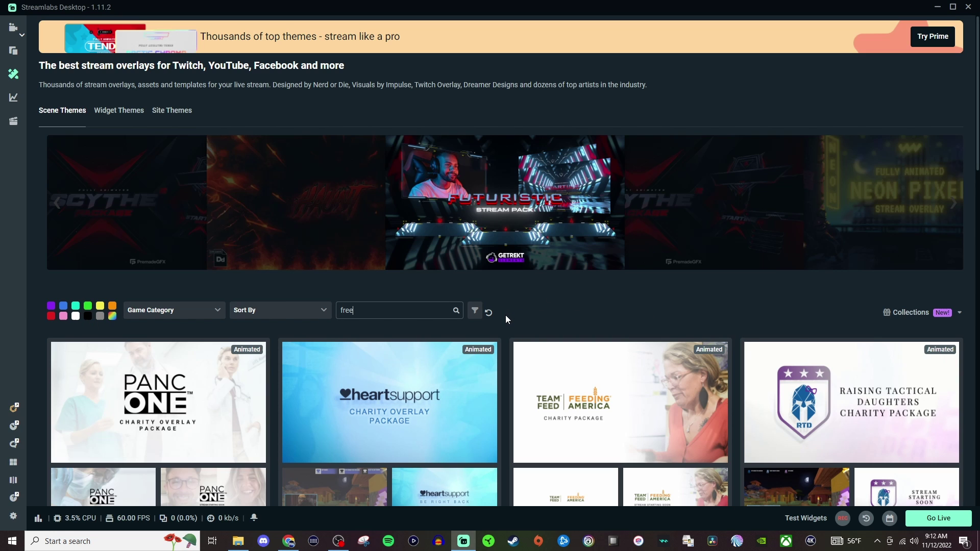
{"action": "scroll", "coordinate": [504, 316], "scroll_direction": "down", "scroll_amount": 15}
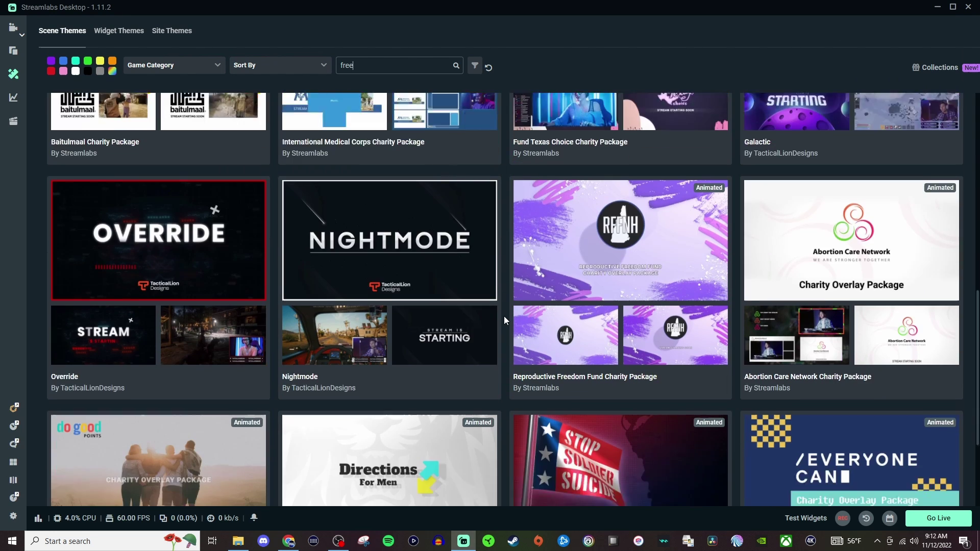
{"action": "scroll", "coordinate": [504, 316], "scroll_direction": "down", "scroll_amount": 4}
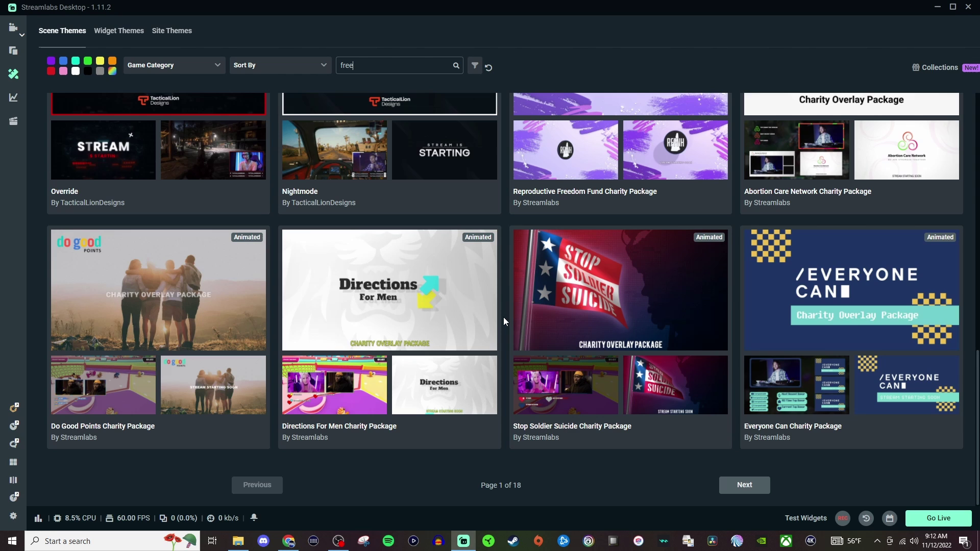
{"action": "scroll", "coordinate": [503, 321], "scroll_direction": "up", "scroll_amount": 3}
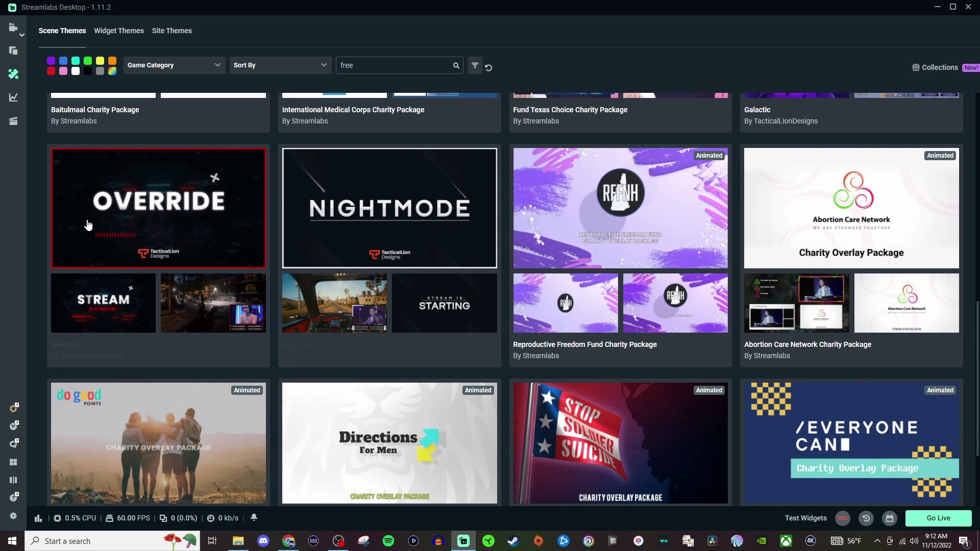
{"action": "mouse_move", "coordinate": [108, 244]}
{"action": "left_click", "coordinate": [136, 352]}
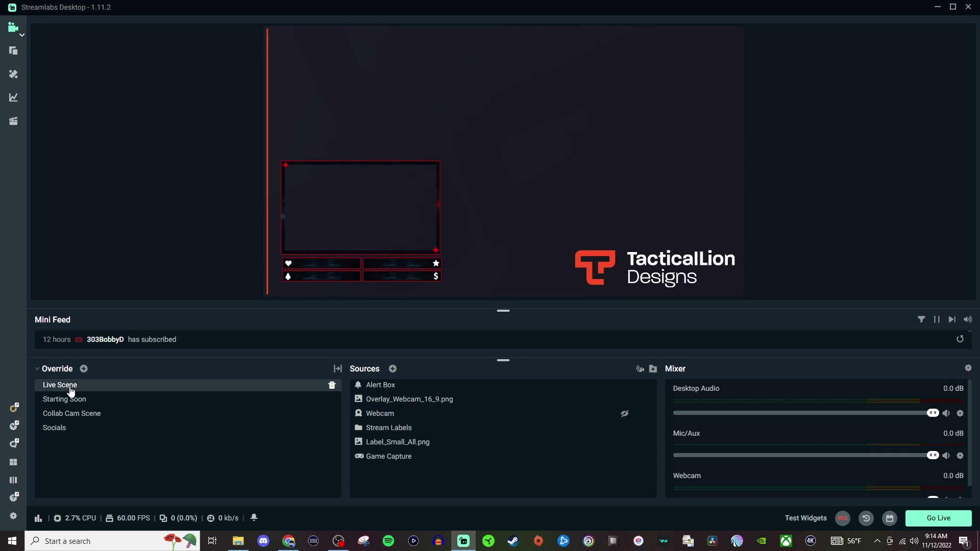
- Preview the Starting Soon and Collab Cam scenes, then switch to the Socials scene
{"action": "left_click", "coordinate": [66, 400]}
{"action": "left_click", "coordinate": [65, 413]}
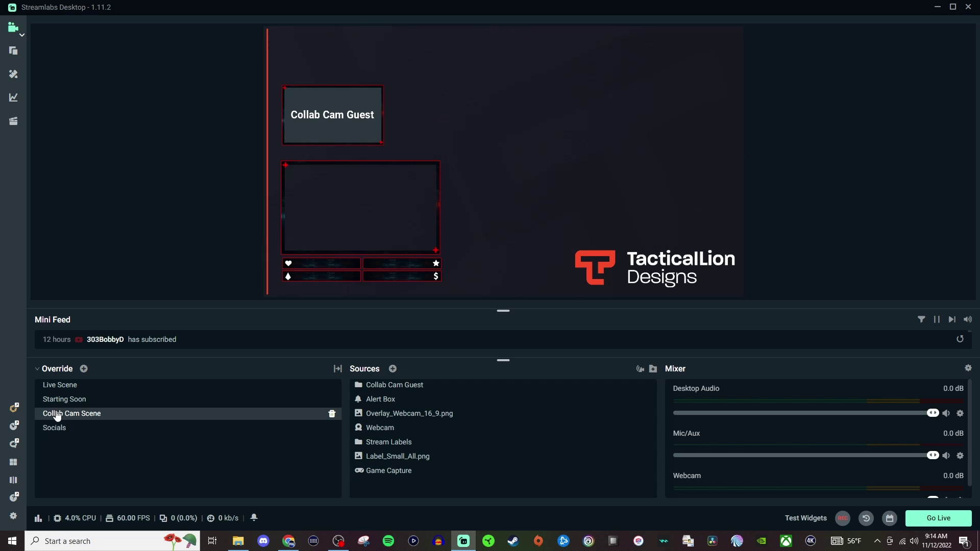
{"action": "left_click", "coordinate": [53, 428]}
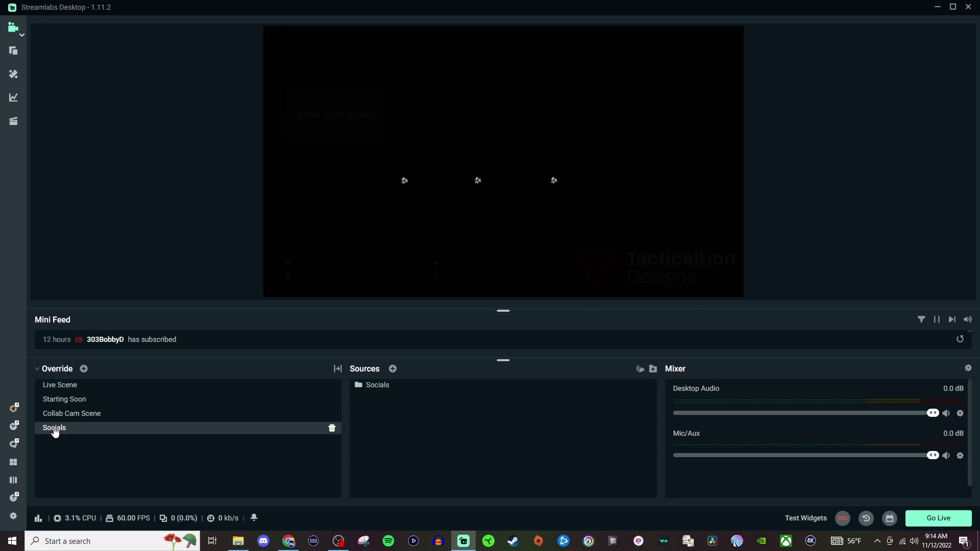
- Expand the Socials folder and view the Social 3 image settings without changing them
{"action": "left_click", "coordinate": [361, 387]}
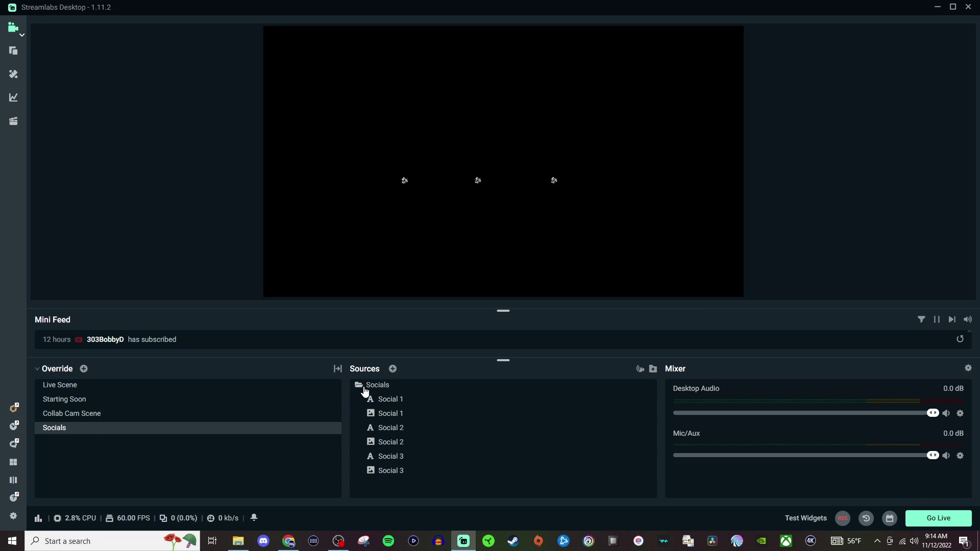
{"action": "left_click", "coordinate": [396, 402]}
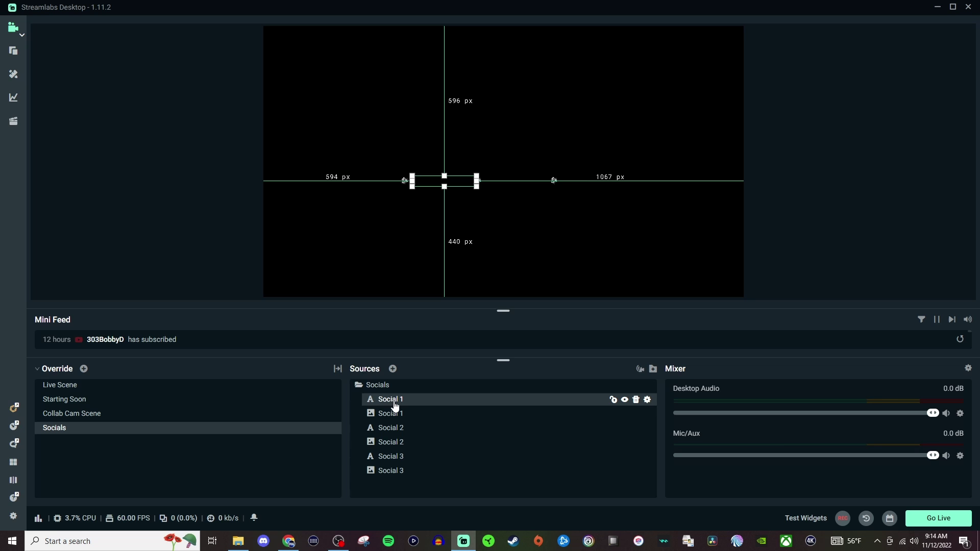
{"action": "double_click", "coordinate": [387, 476]}
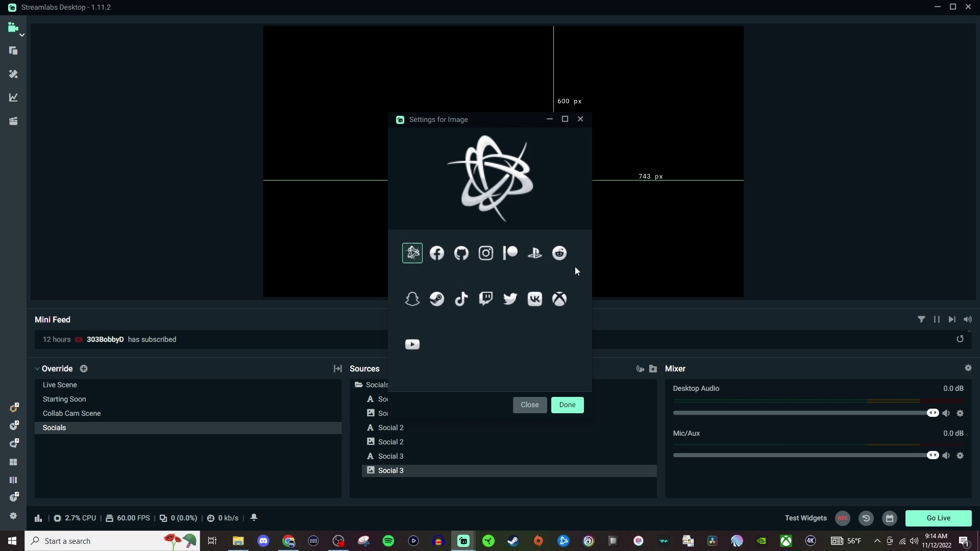
{"action": "left_click", "coordinate": [530, 405]}
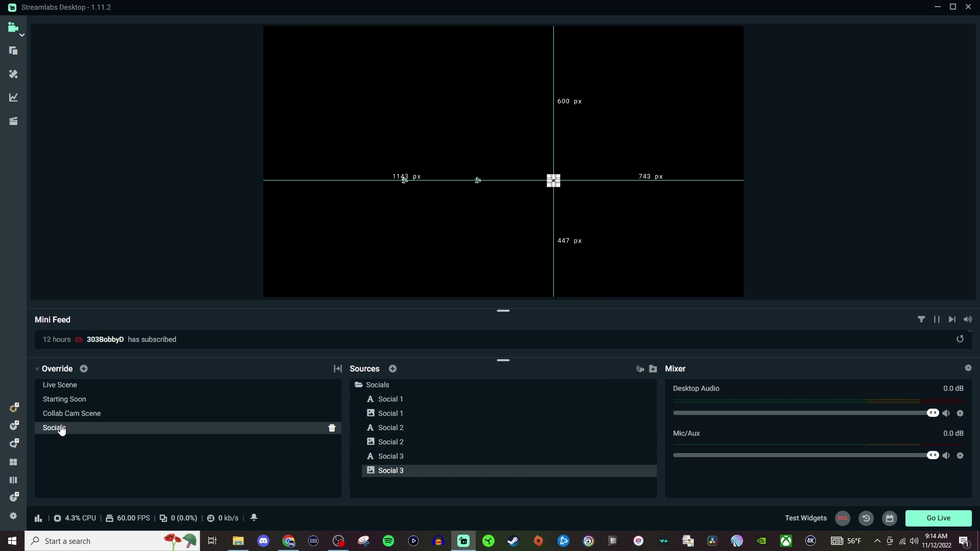
- Switch to the Live Scene and fire a test subscriber alert
{"action": "left_click", "coordinate": [60, 387]}
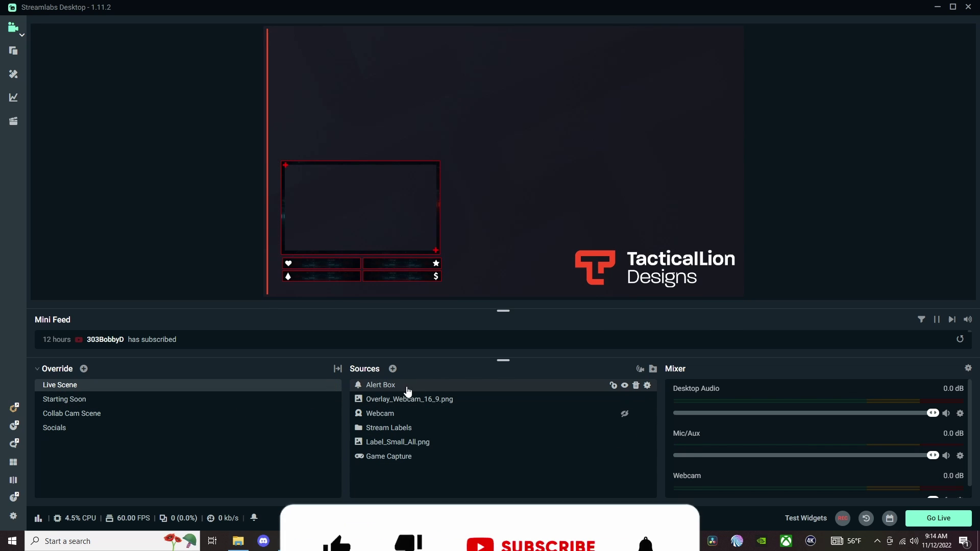
{"action": "left_click", "coordinate": [482, 402]}
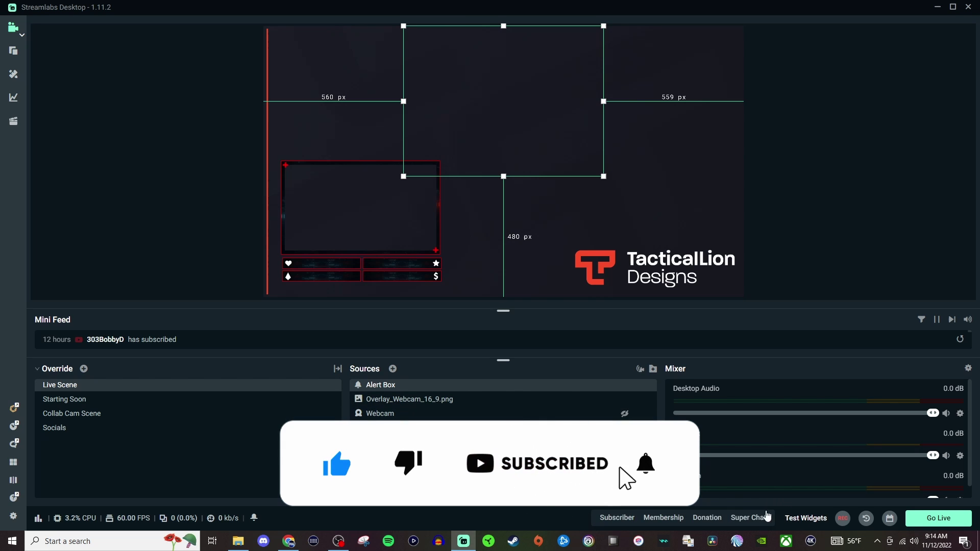
{"action": "left_click", "coordinate": [618, 519]}
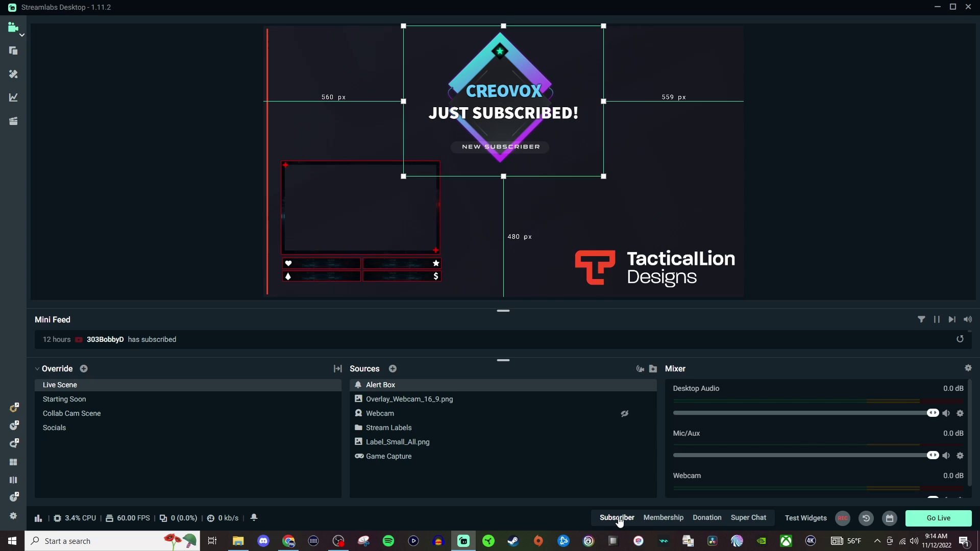
- Inspect the Webcam source's capture device settings and close them unchanged
{"action": "left_click", "coordinate": [386, 405]}
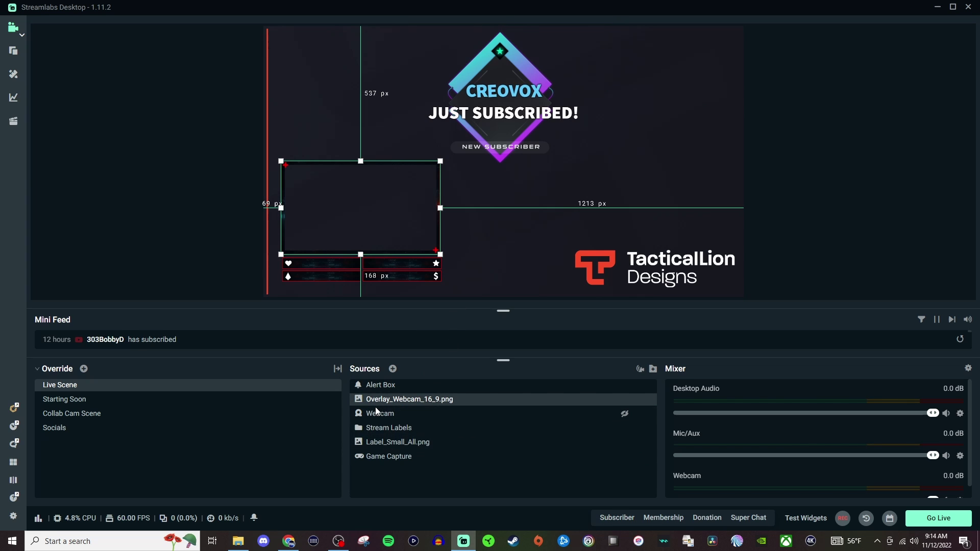
{"action": "left_click", "coordinate": [379, 416]}
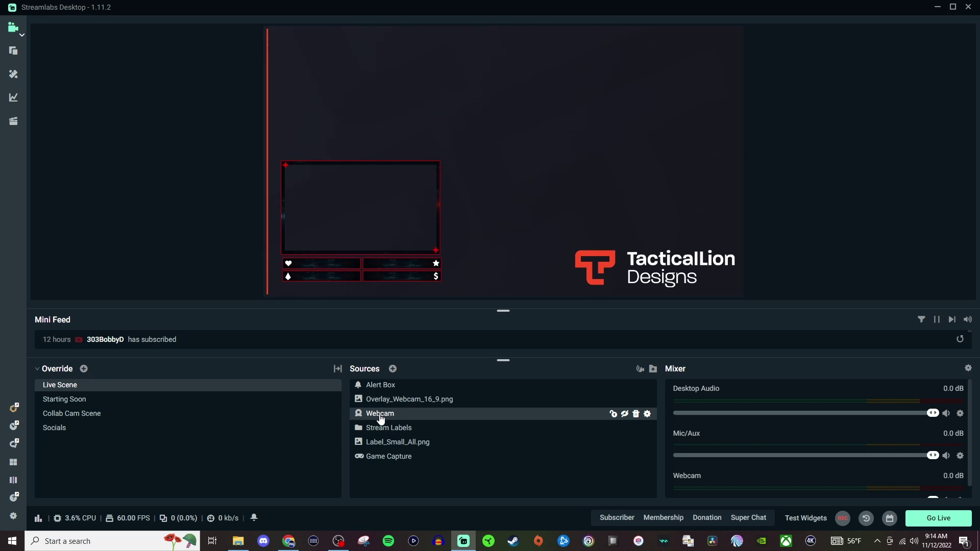
{"action": "double_click", "coordinate": [380, 416]}
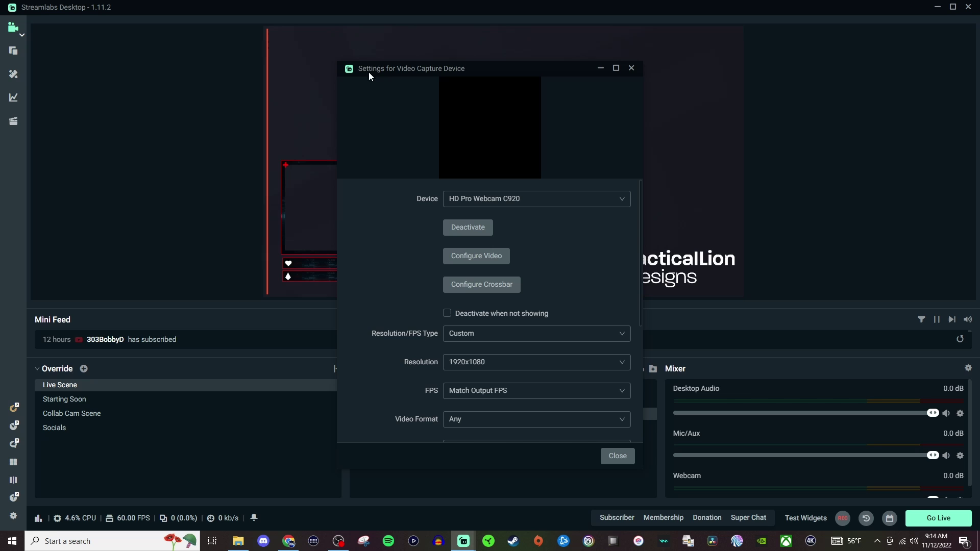
{"action": "left_click", "coordinate": [631, 68]}
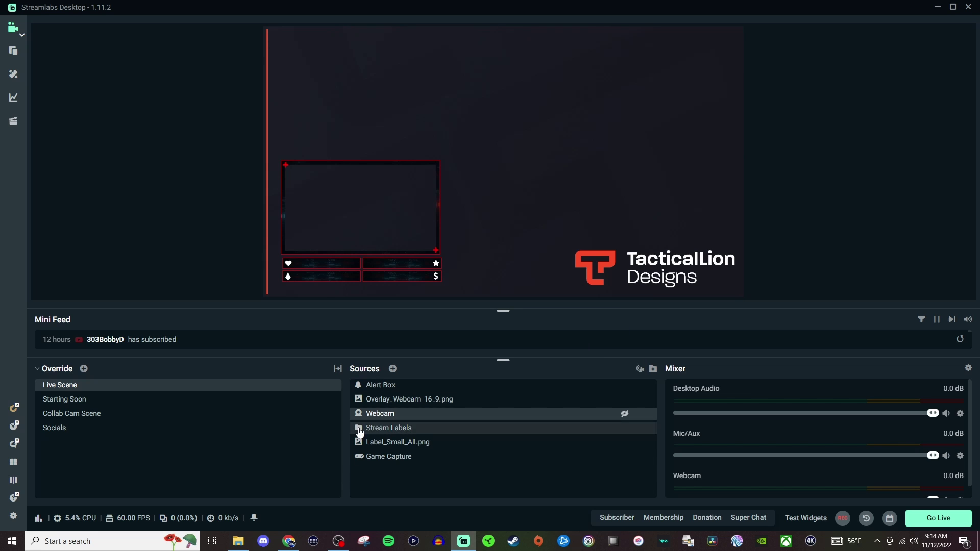
- Select the Stream Labels group, Label_Small_All.png, and then the Game Capture source
{"action": "left_click", "coordinate": [390, 436]}
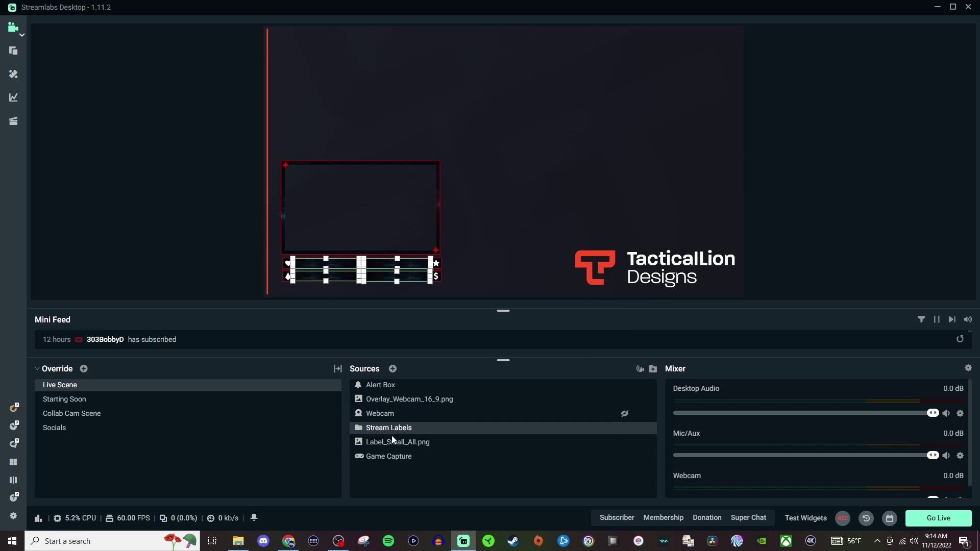
{"action": "left_click", "coordinate": [415, 446]}
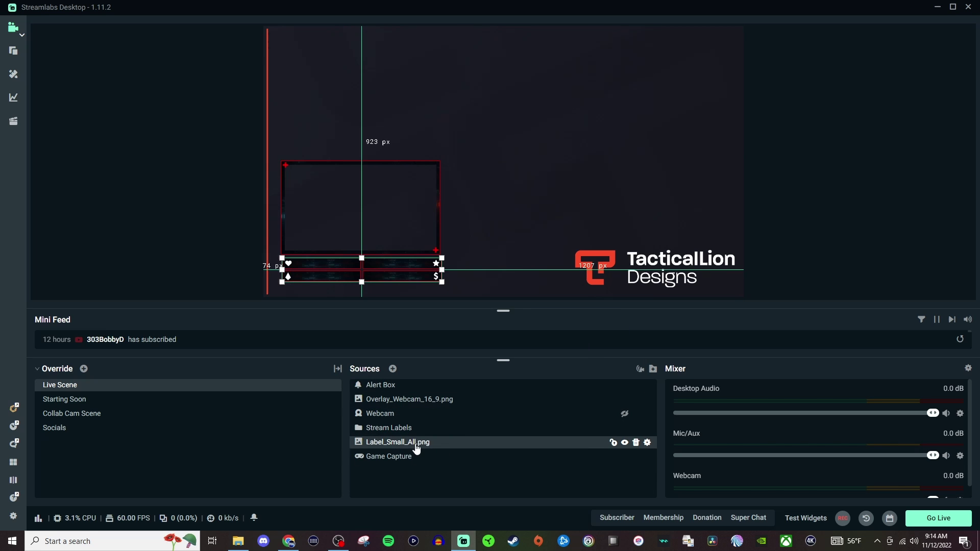
{"action": "left_click", "coordinate": [391, 459]}
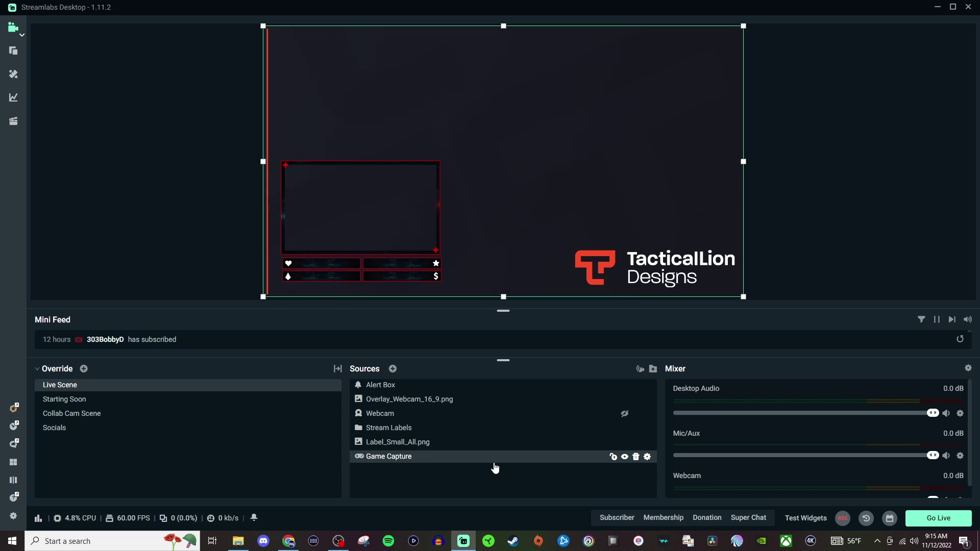
- Delete Game Capture and add a new Video Capture Device source showing the HD60 S console feed
{"action": "key", "text": "Delete"}
{"action": "key", "text": "Return"}
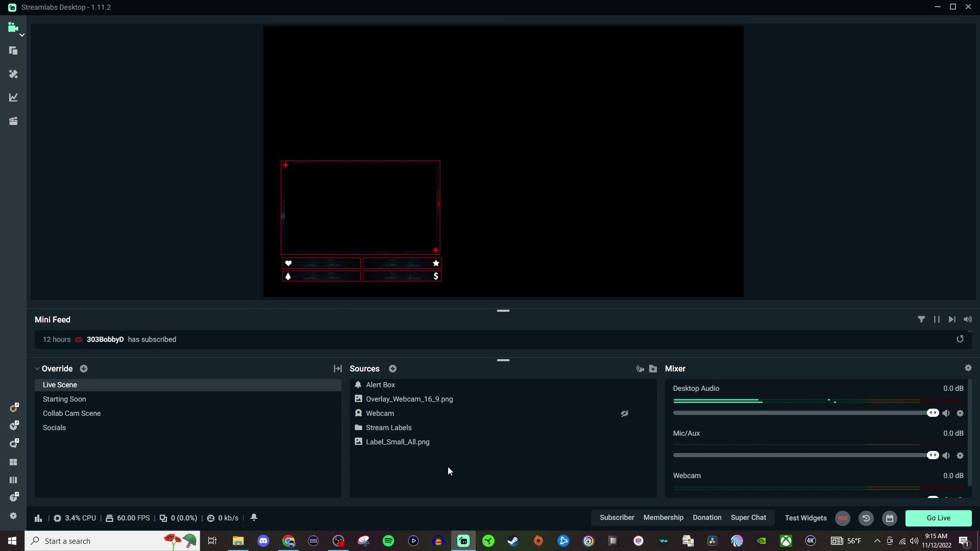
{"action": "left_click", "coordinate": [393, 368]}
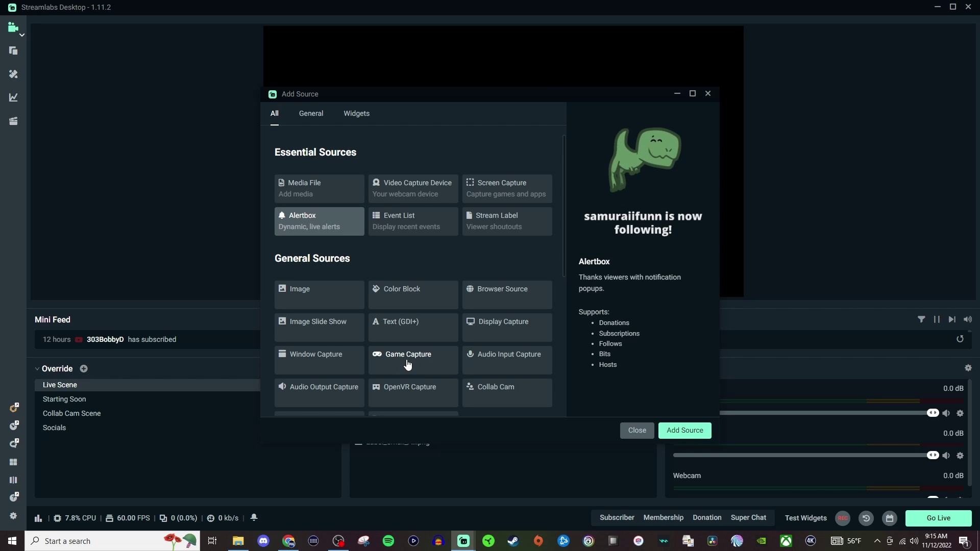
{"action": "left_click", "coordinate": [414, 197]}
{"action": "left_click", "coordinate": [685, 431]}
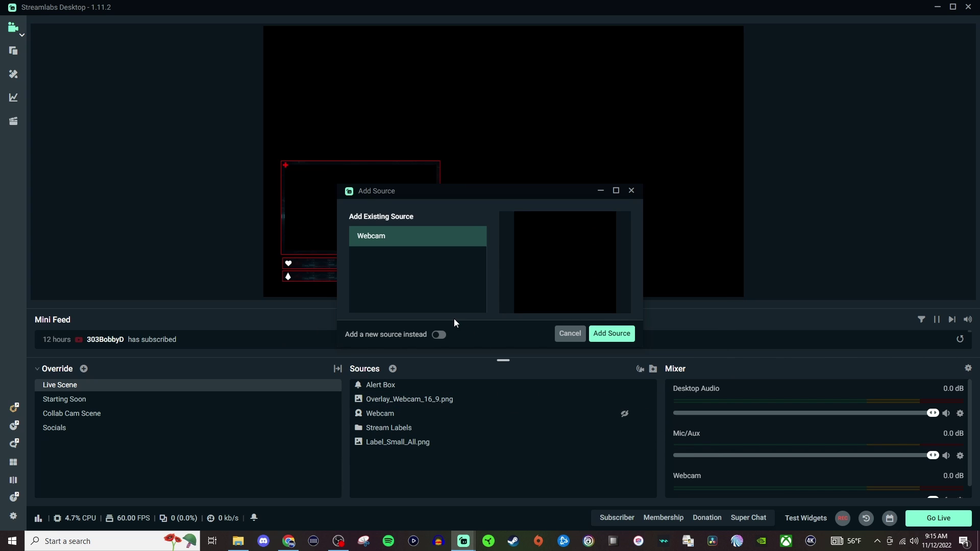
{"action": "left_click", "coordinate": [438, 335]}
{"action": "left_click", "coordinate": [606, 335]}
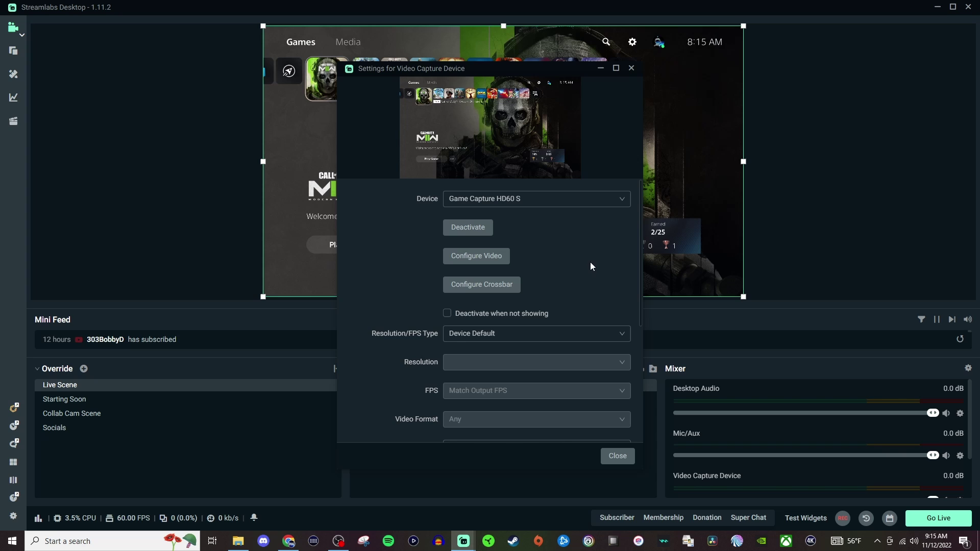
{"action": "left_click", "coordinate": [617, 456]}
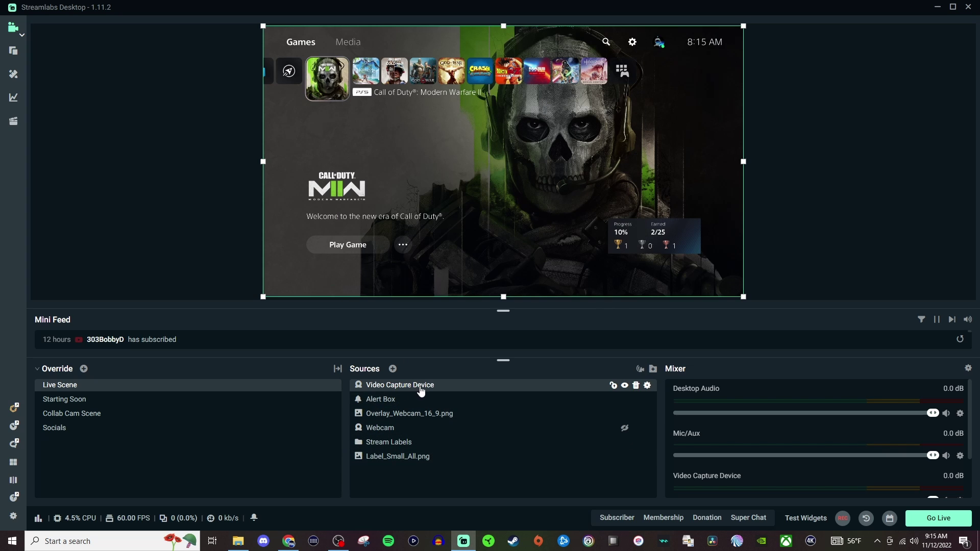
- Move the capture feed beneath the overlays and shrink the webcam-and-label group toward the upper right
{"action": "left_click_drag", "start_coordinate": [421, 392], "coordinate": [415, 472]}
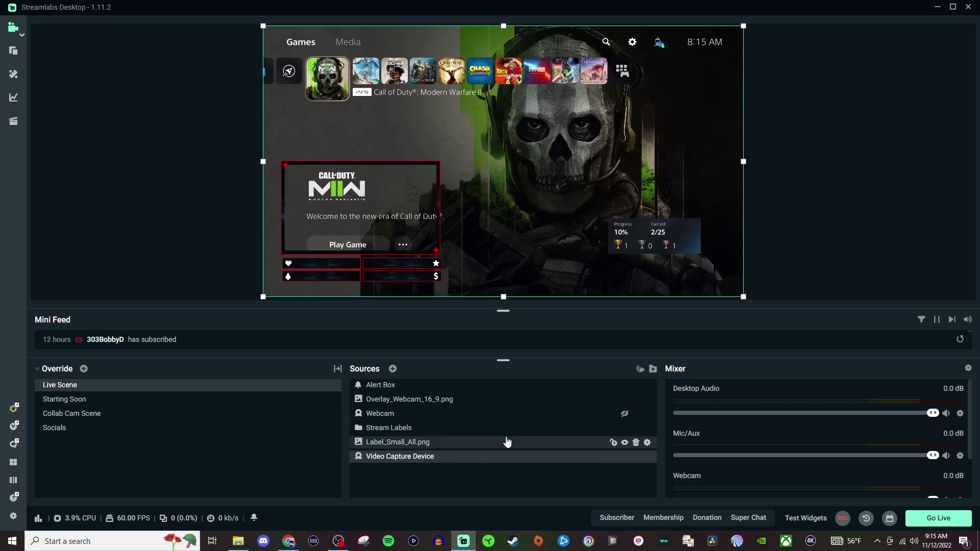
{"action": "left_click", "coordinate": [399, 445]}
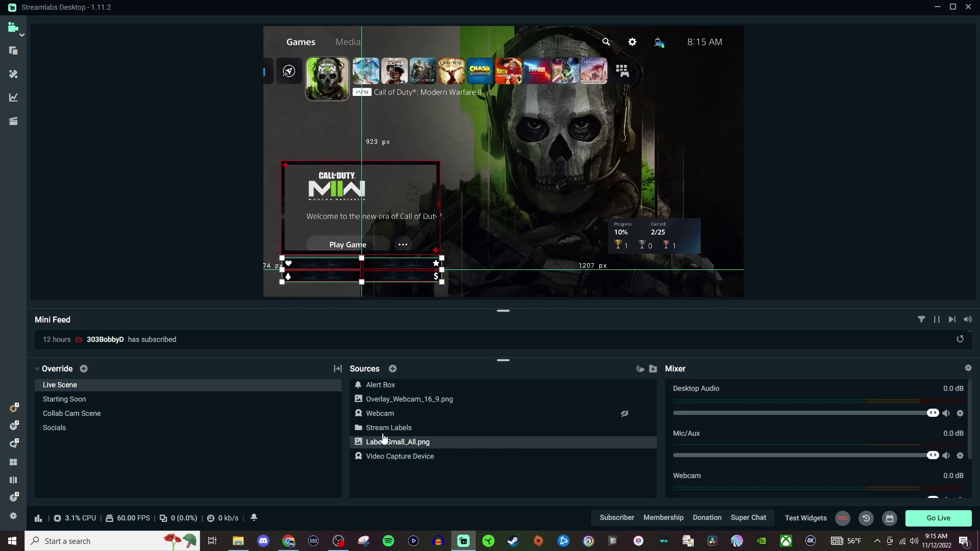
{"action": "left_click", "coordinate": [386, 401], "text": "shift"}
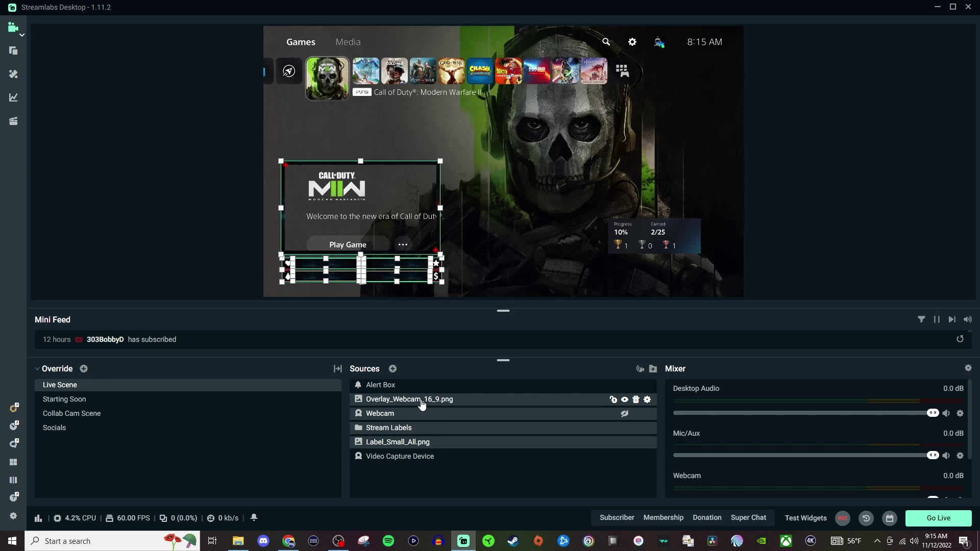
{"action": "left_click_drag", "start_coordinate": [378, 268], "coordinate": [659, 210]}
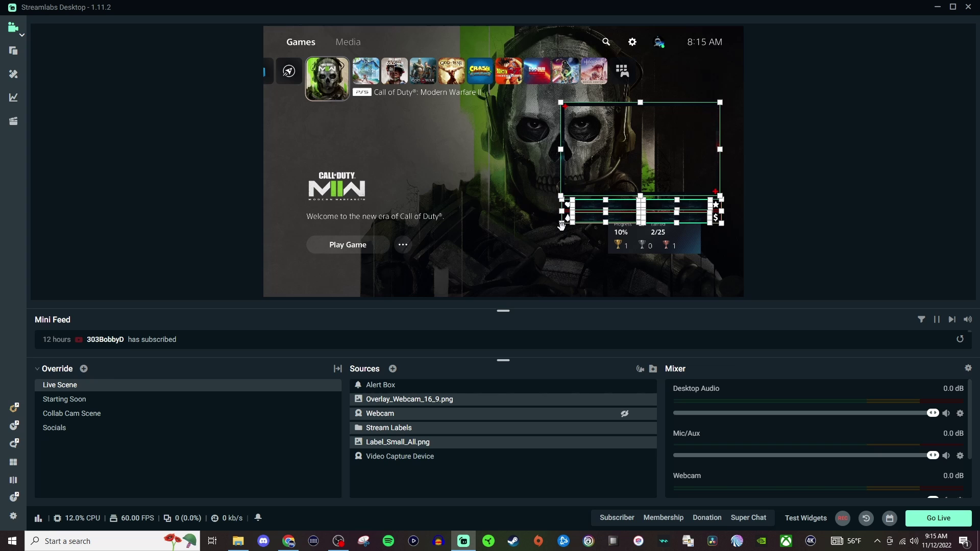
{"action": "left_click_drag", "start_coordinate": [561, 223], "coordinate": [597, 198]}
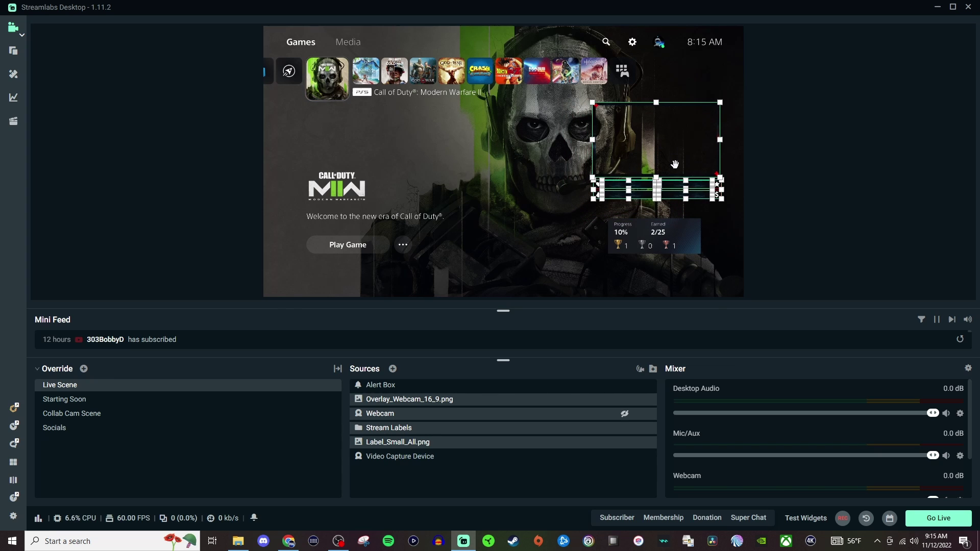
{"action": "left_click_drag", "start_coordinate": [675, 163], "coordinate": [684, 167]}
{"action": "left_click", "coordinate": [815, 188]}
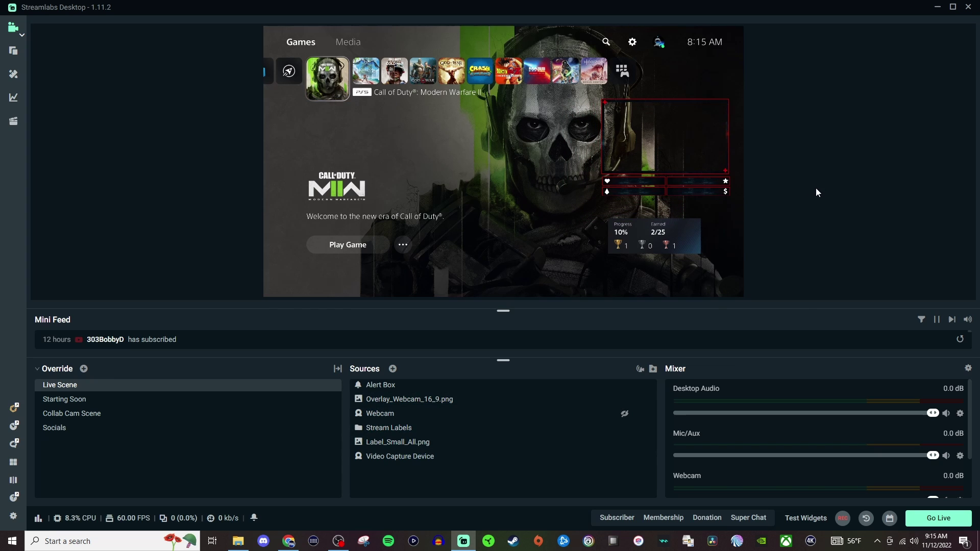
- Switch to Starting Soon and toggle Starting.png's visibility off and back on
{"action": "left_click", "coordinate": [67, 400]}
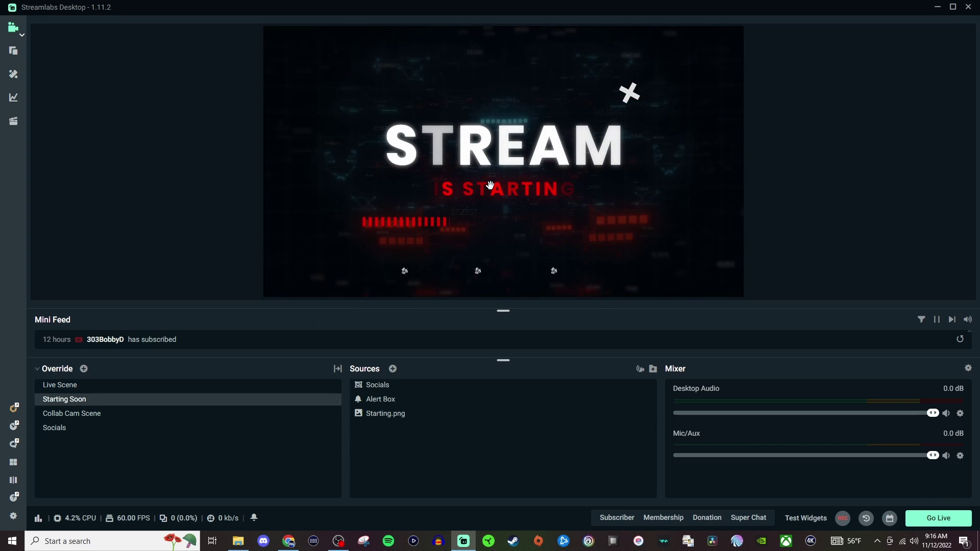
{"action": "left_click", "coordinate": [504, 192]}
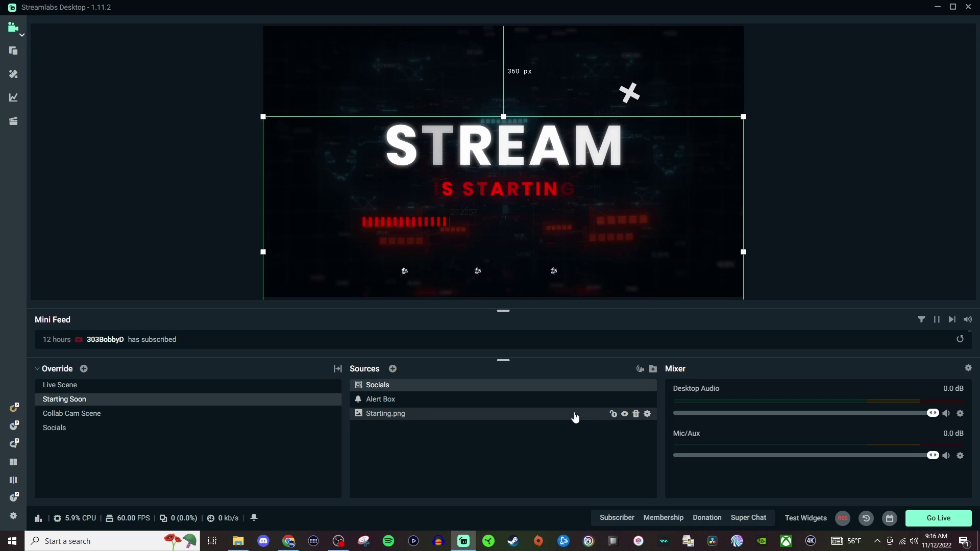
{"action": "left_click", "coordinate": [623, 415]}
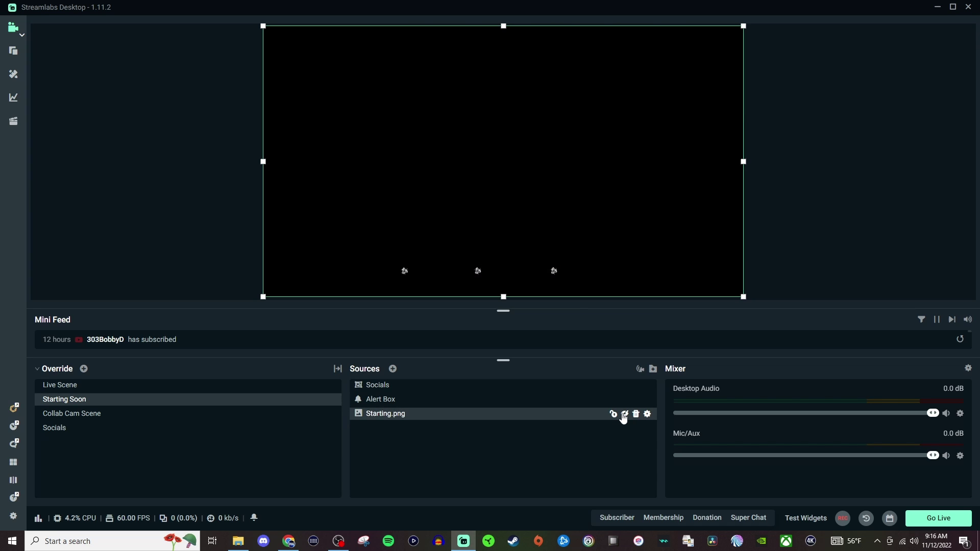
{"action": "left_click", "coordinate": [623, 415]}
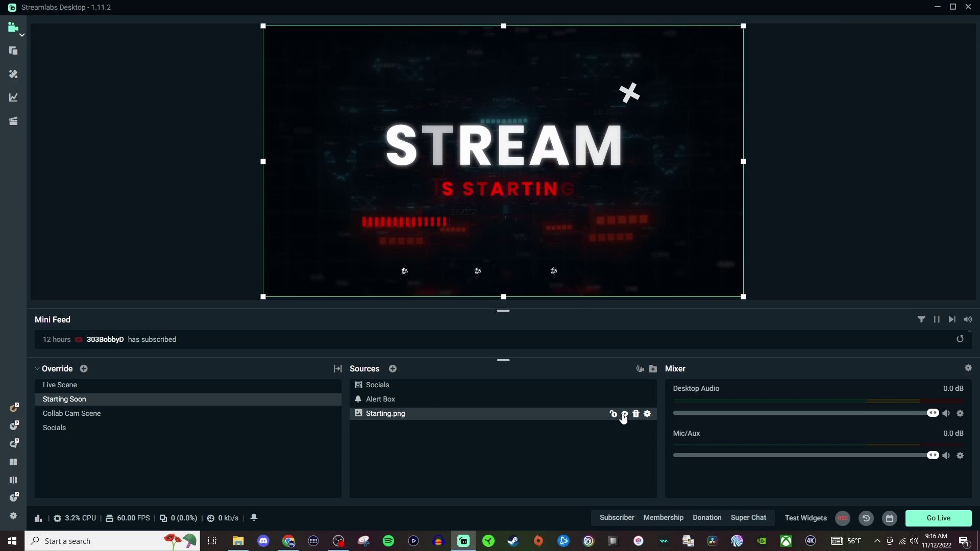
- Return to the Live Scene showing the console feed beneath its overlays
{"action": "left_click", "coordinate": [65, 387]}
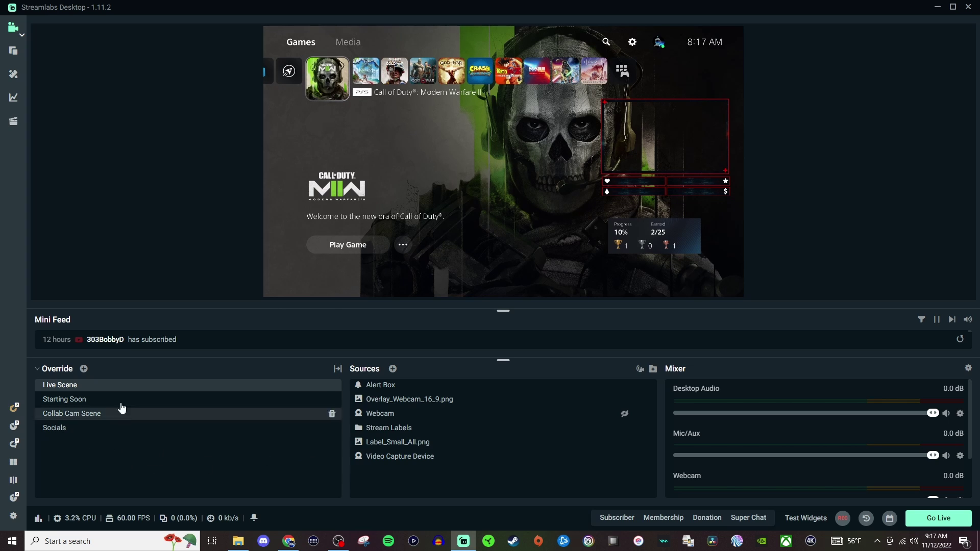
- Create a scene named New Scene and add a new Image source to it
{"action": "left_click", "coordinate": [83, 369]}
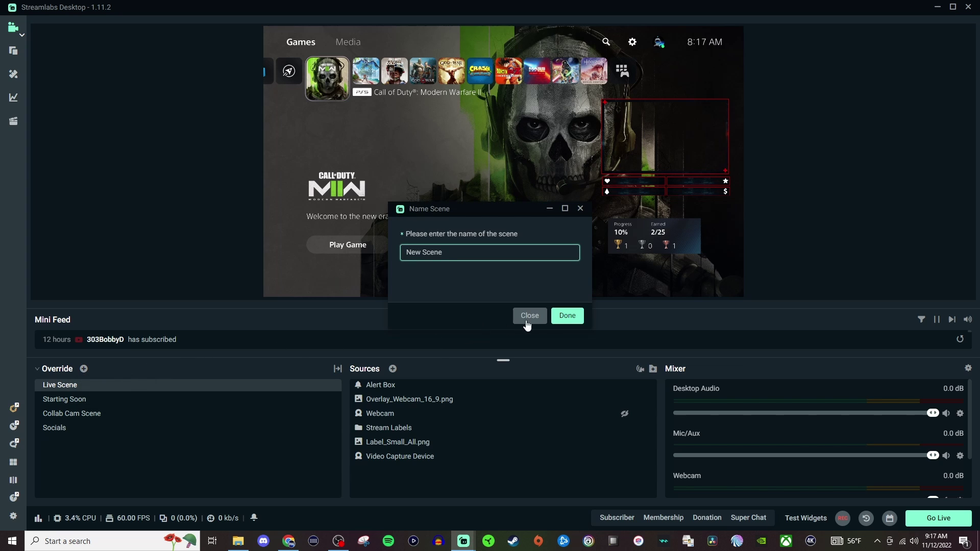
{"action": "left_click", "coordinate": [569, 317]}
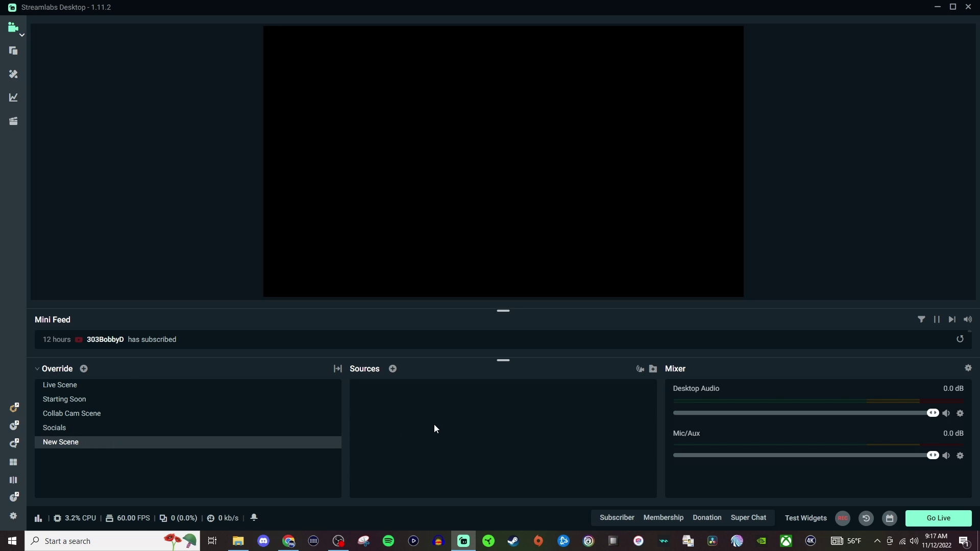
{"action": "left_click", "coordinate": [393, 369]}
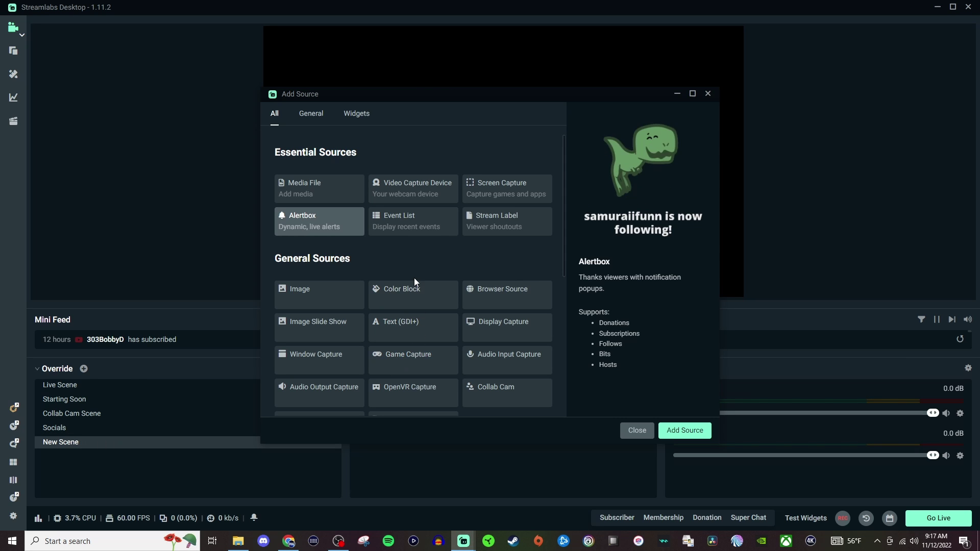
{"action": "left_click", "coordinate": [317, 295]}
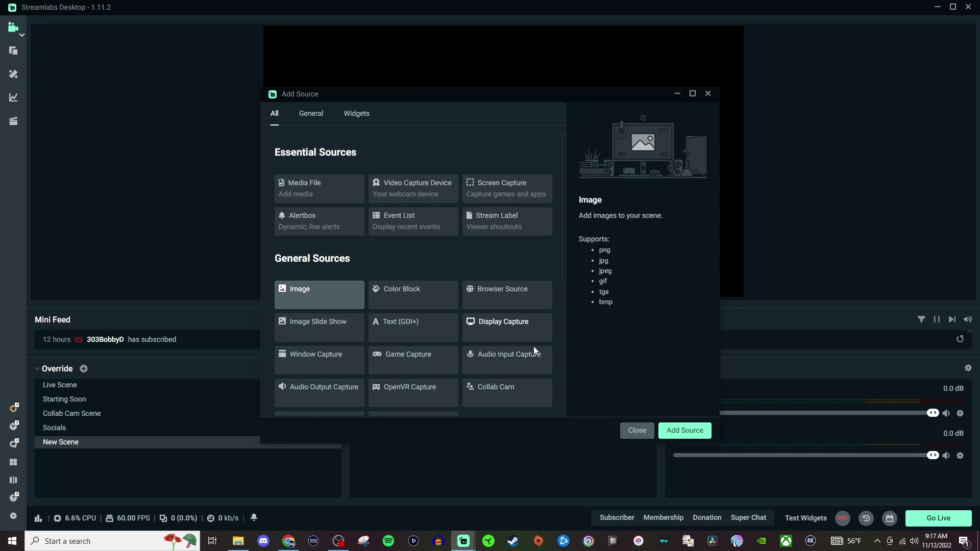
{"action": "left_click", "coordinate": [685, 430]}
{"action": "scroll", "coordinate": [401, 249], "scroll_direction": "down", "scroll_amount": 2}
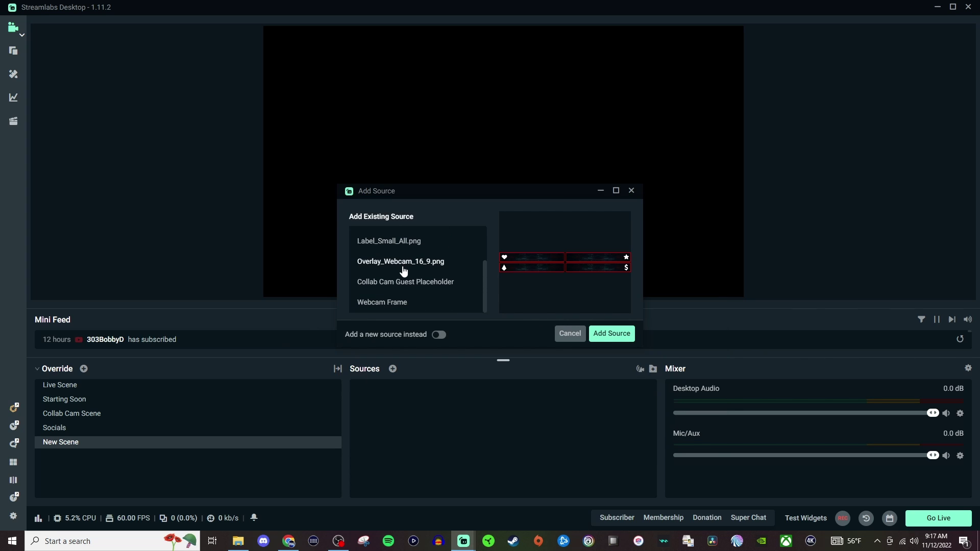
{"action": "scroll", "coordinate": [401, 274], "scroll_direction": "up", "scroll_amount": 3}
{"action": "scroll", "coordinate": [399, 276], "scroll_direction": "down", "scroll_amount": 3}
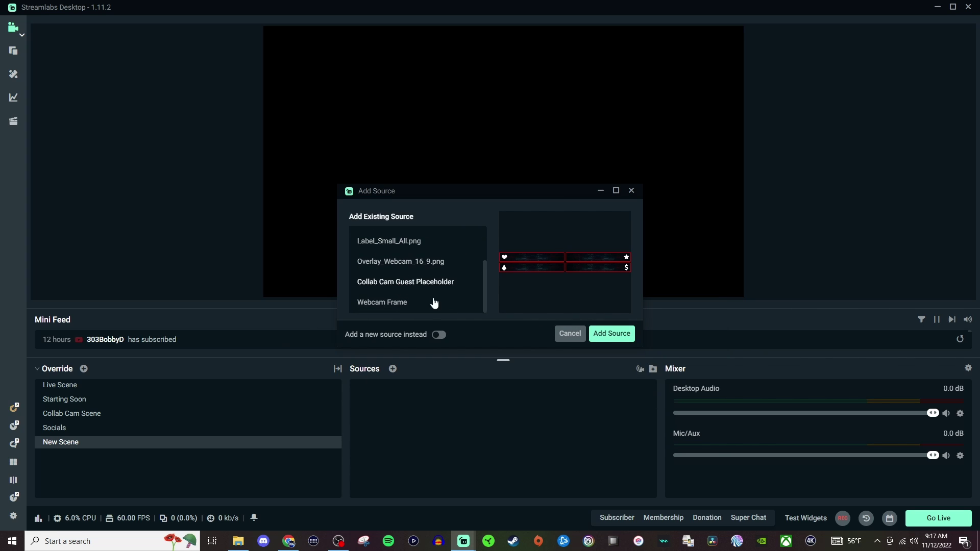
{"action": "left_click", "coordinate": [435, 337]}
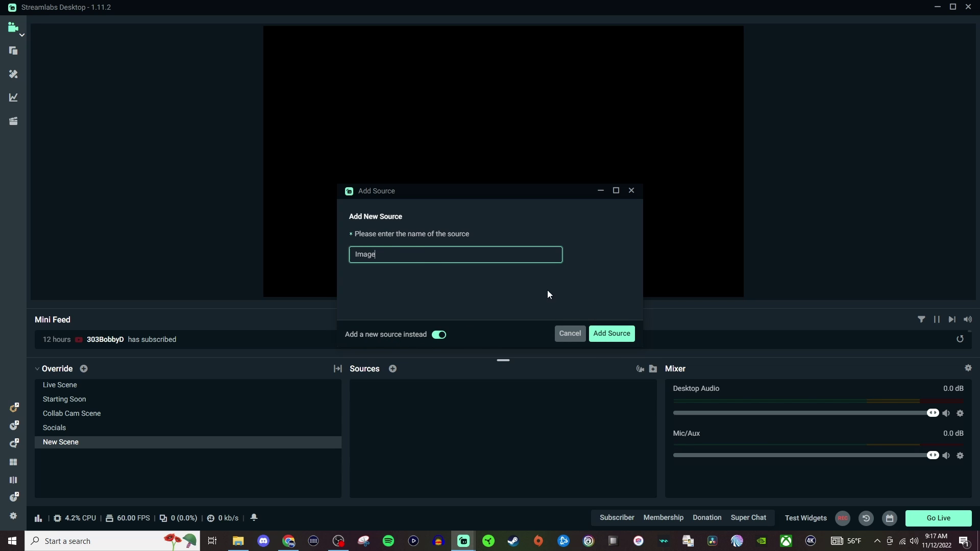
{"action": "left_click", "coordinate": [611, 333]}
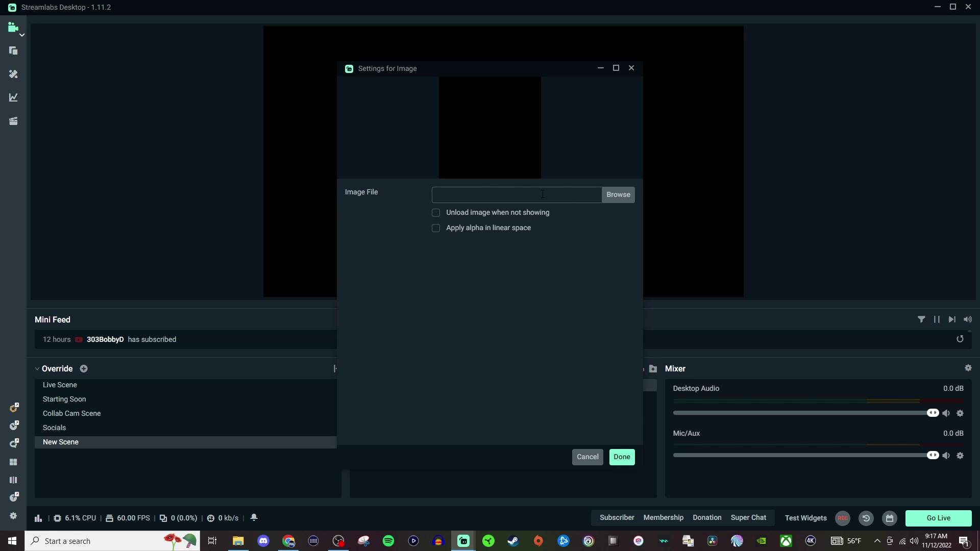
- Load the STARTING SOON image file into the Image source and lock it
{"action": "left_click", "coordinate": [609, 197]}
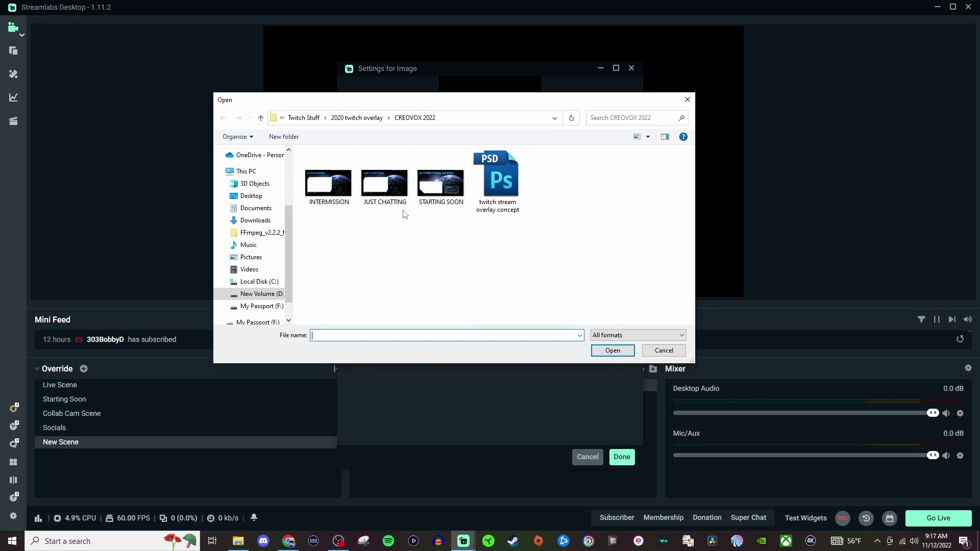
{"action": "left_click", "coordinate": [441, 185]}
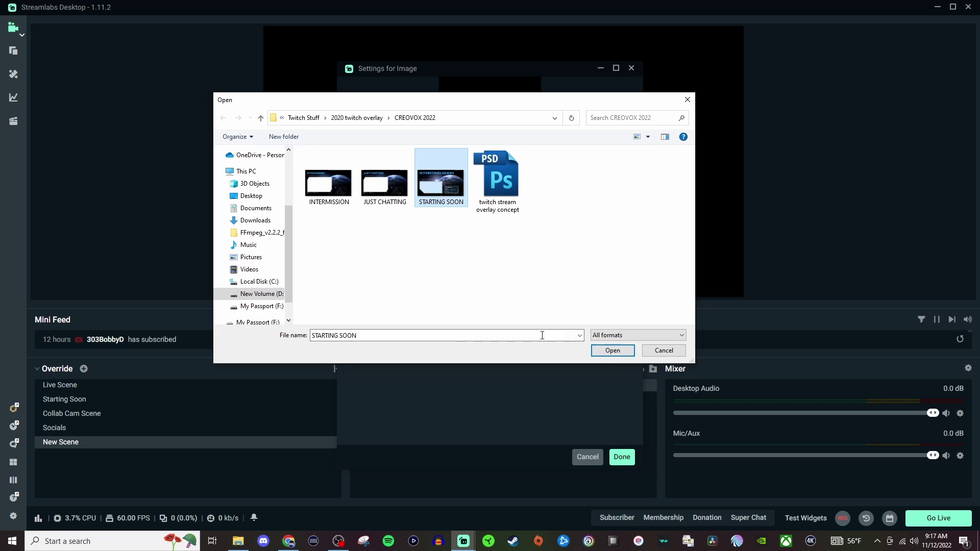
{"action": "left_click", "coordinate": [611, 351]}
{"action": "left_click", "coordinate": [620, 457]}
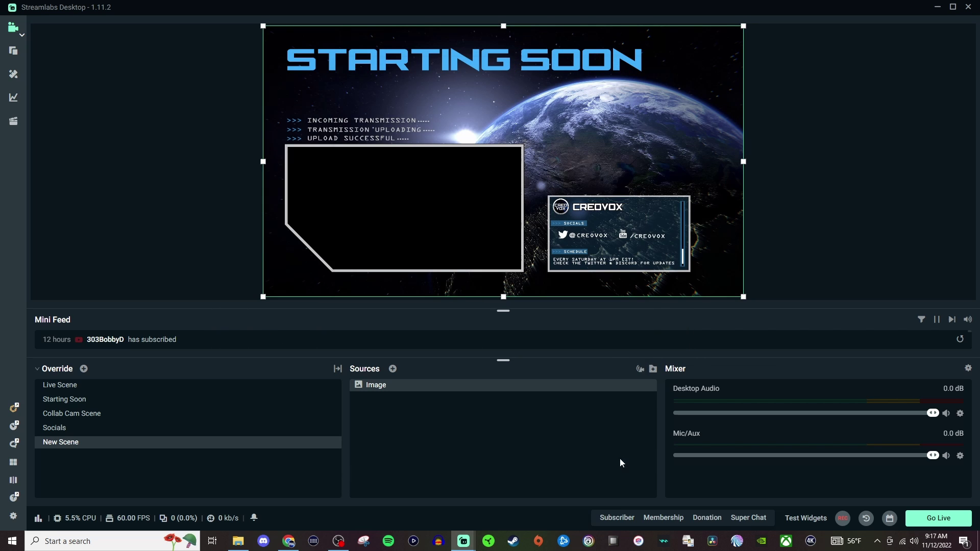
{"action": "left_click", "coordinate": [614, 385]}
- Add the existing Video Capture Device source to New Scene
{"action": "left_click", "coordinate": [392, 369]}
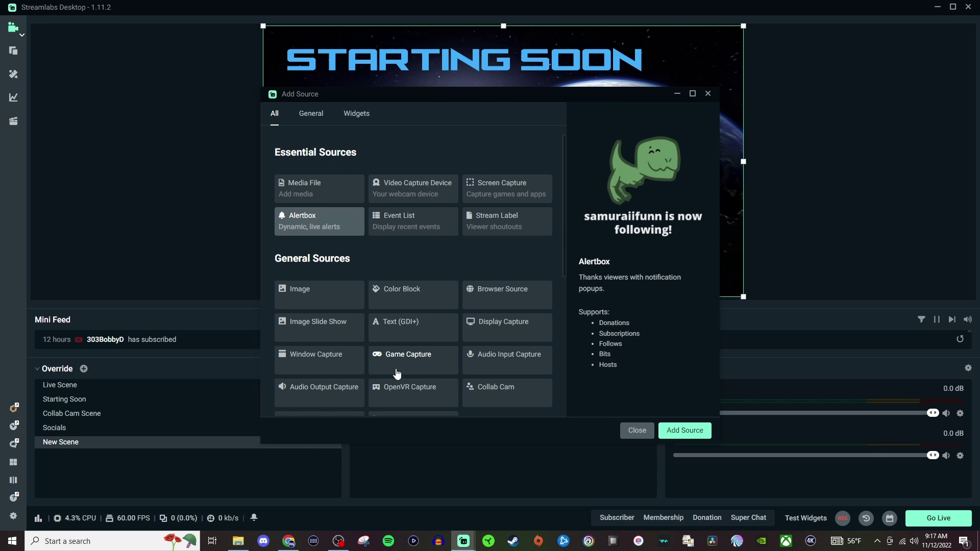
{"action": "left_click", "coordinate": [414, 191]}
{"action": "left_click", "coordinate": [687, 431]}
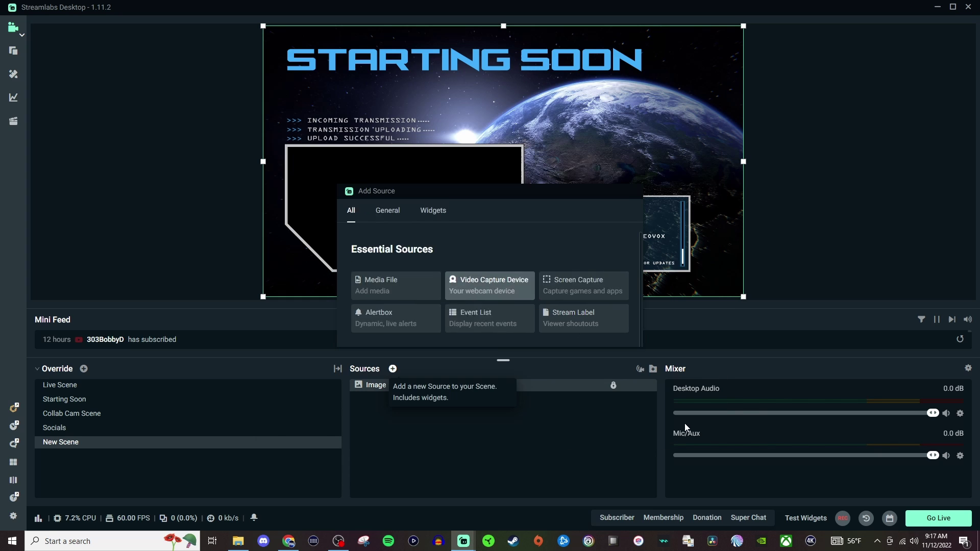
{"action": "left_click", "coordinate": [407, 255]}
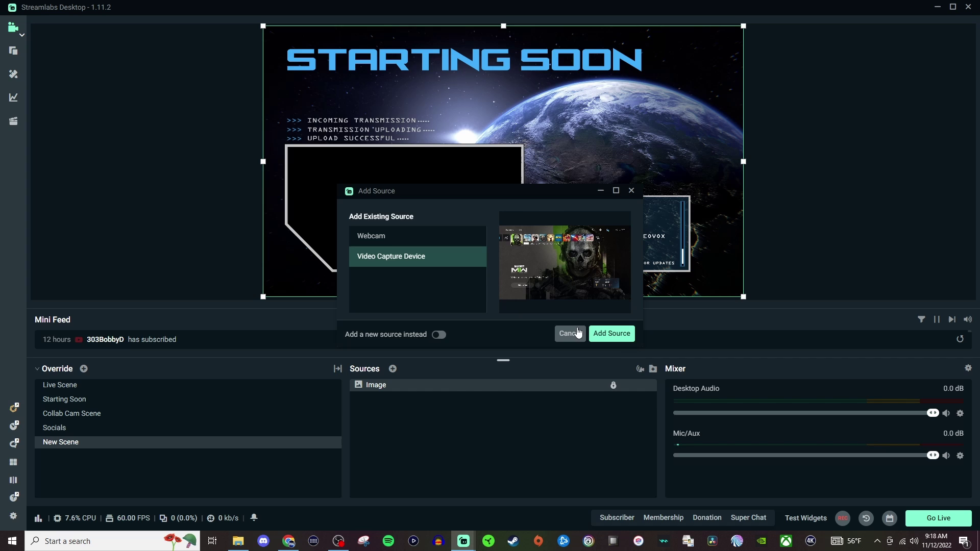
{"action": "left_click", "coordinate": [598, 335]}
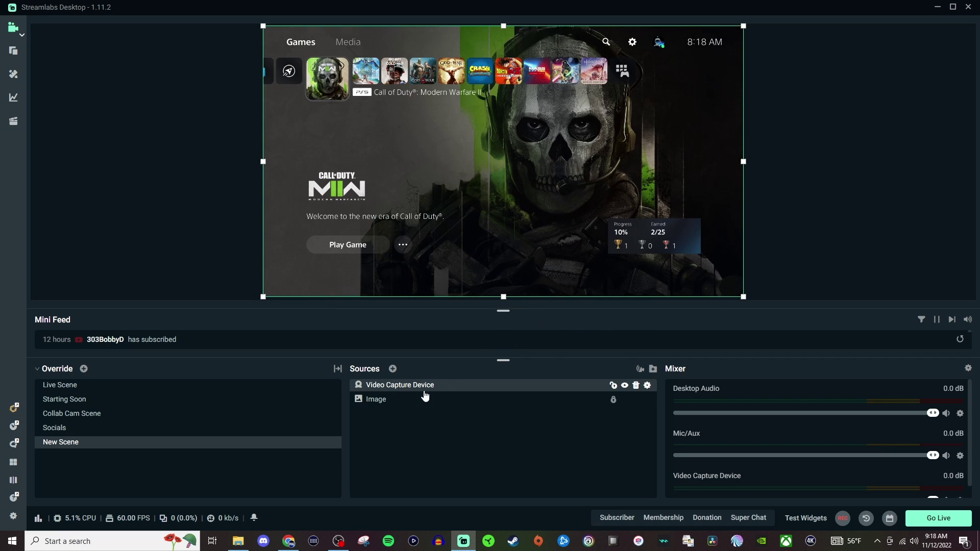
- Place the capture feed below the Image, shrink it into the framed window, and lock it
{"action": "left_click_drag", "start_coordinate": [408, 386], "coordinate": [417, 408]}
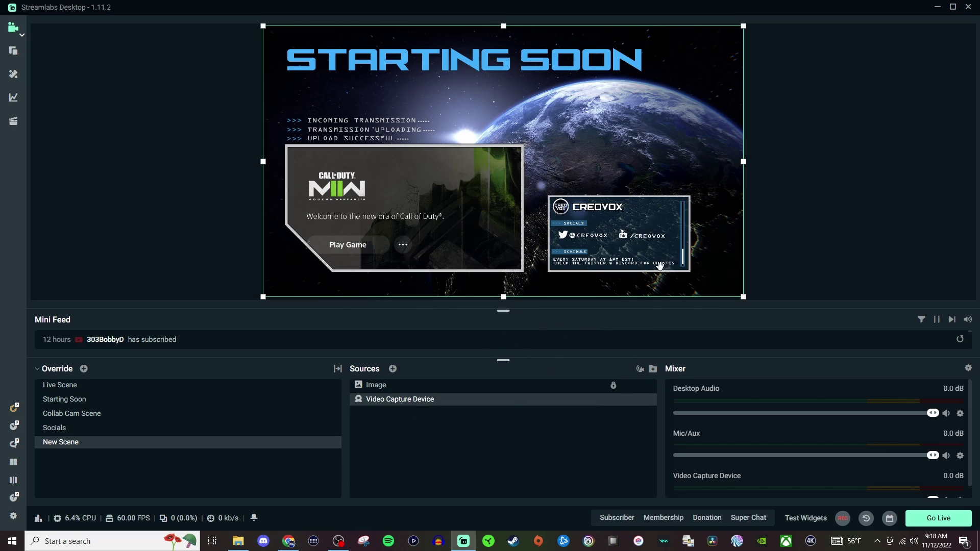
{"action": "left_click_drag", "start_coordinate": [743, 297], "coordinate": [482, 255]}
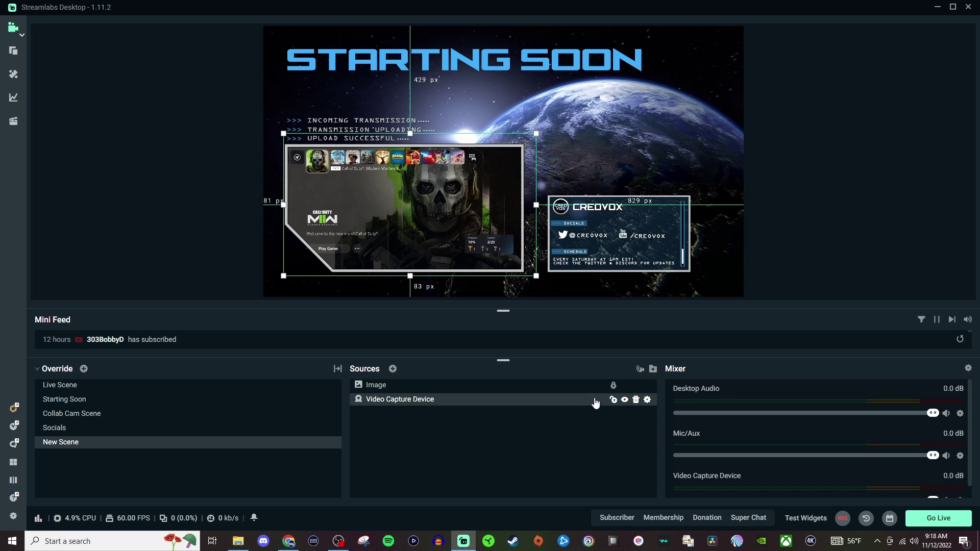
{"action": "left_click", "coordinate": [613, 400]}
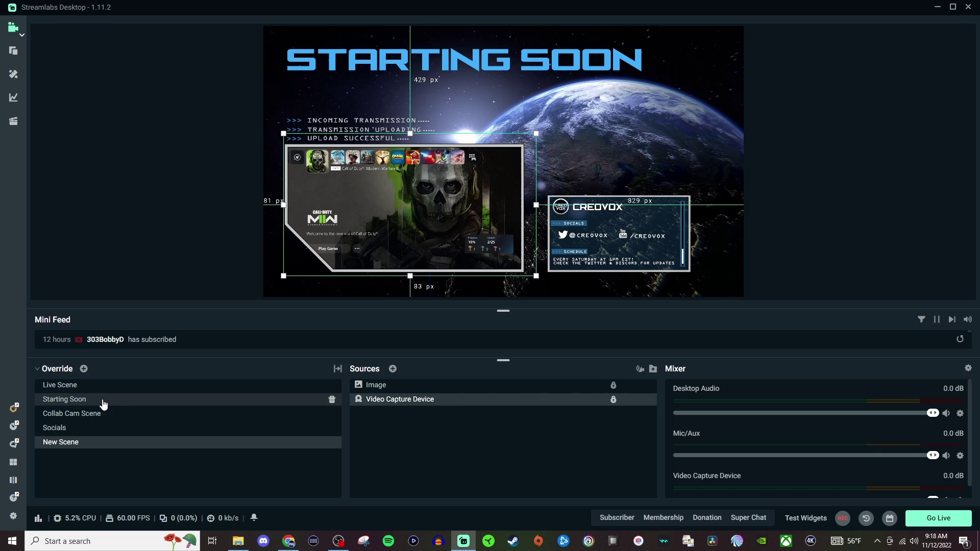
- Create a scene named New Scene (1) and add a new Image source to it
{"action": "left_click", "coordinate": [84, 370]}
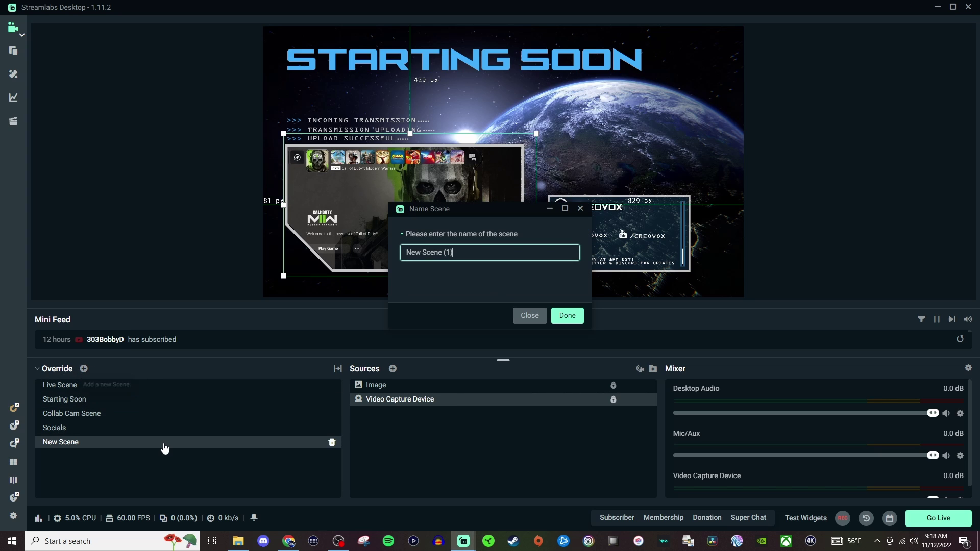
{"action": "left_click", "coordinate": [568, 319]}
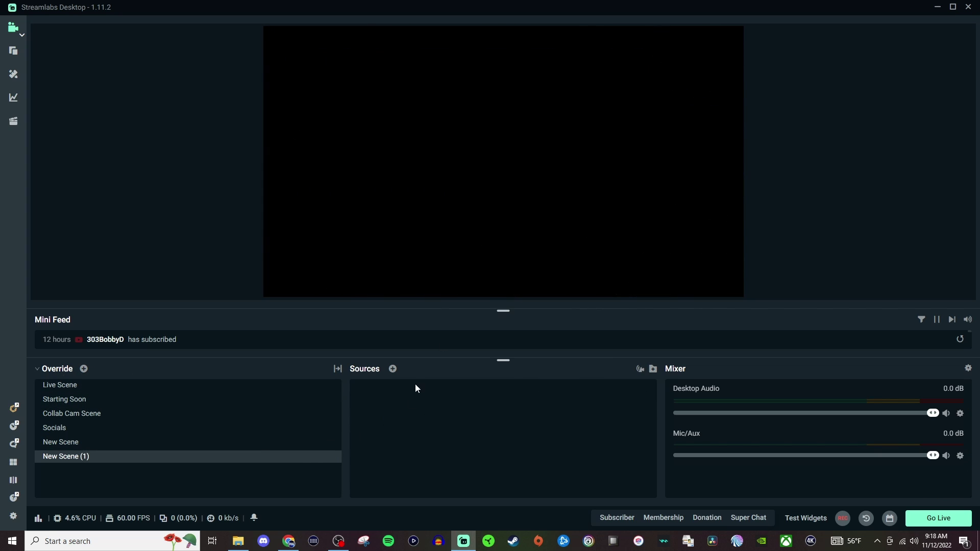
{"action": "left_click", "coordinate": [393, 369]}
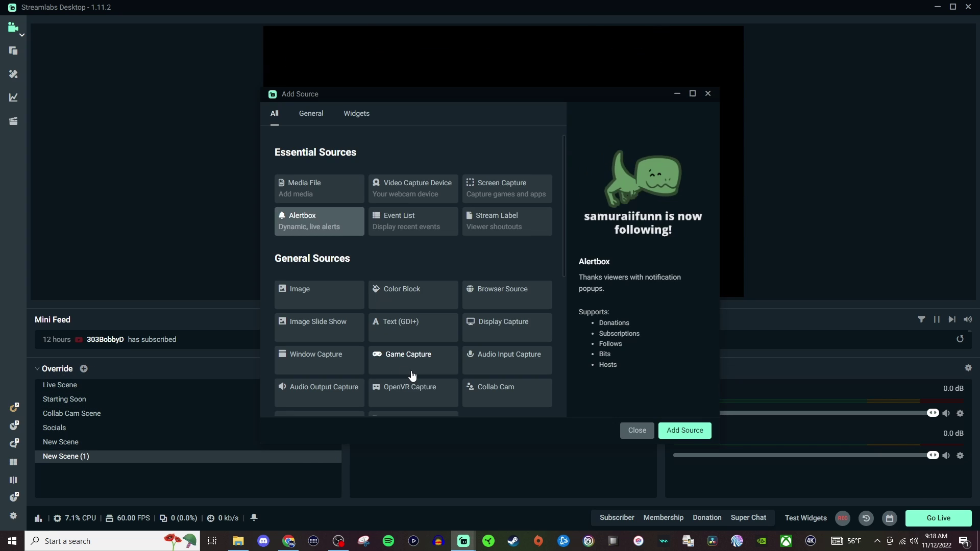
{"action": "left_click", "coordinate": [323, 297]}
{"action": "left_click", "coordinate": [684, 430]}
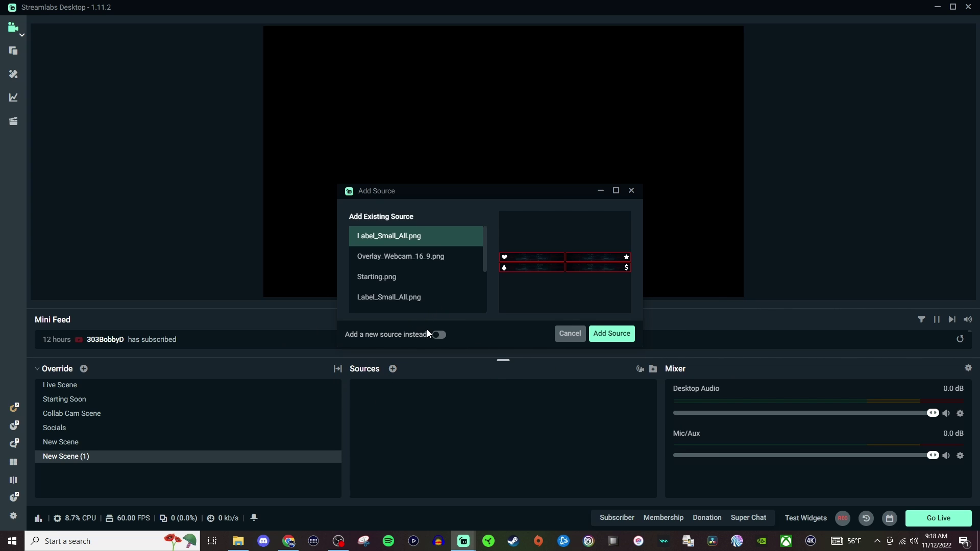
{"action": "left_click", "coordinate": [439, 334]}
{"action": "left_click", "coordinate": [597, 334]}
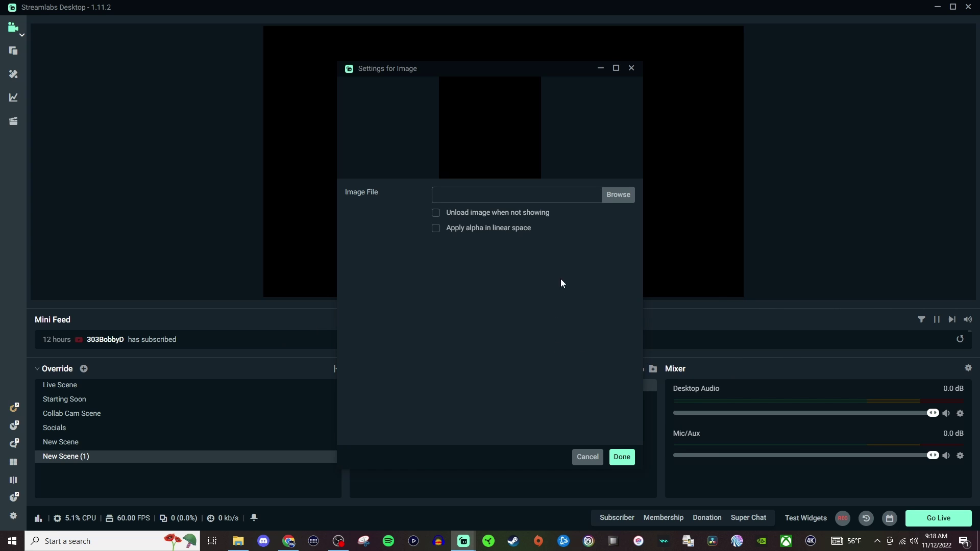
- Load the JUST CHATTING overlay image into the Image source and confirm its settings
{"action": "left_click", "coordinate": [619, 199]}
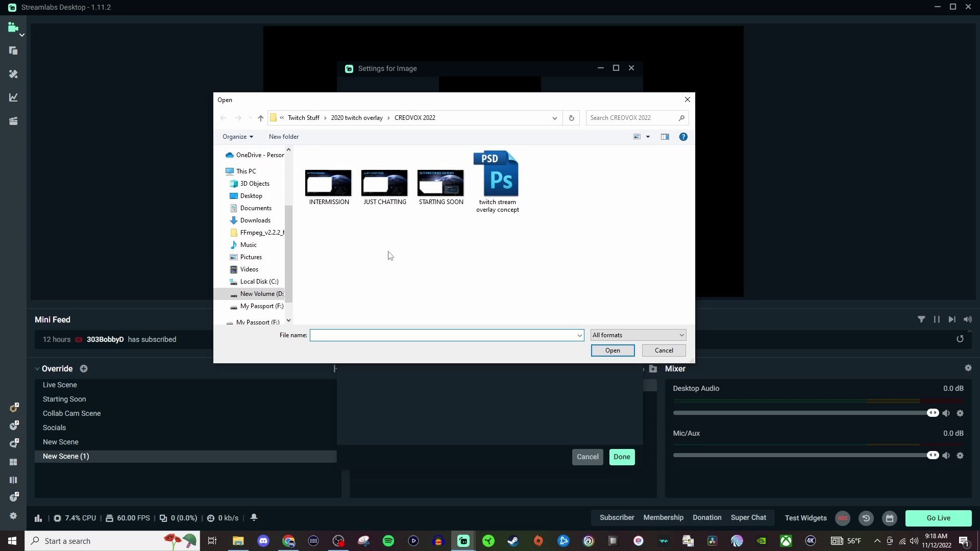
{"action": "left_click", "coordinate": [392, 189]}
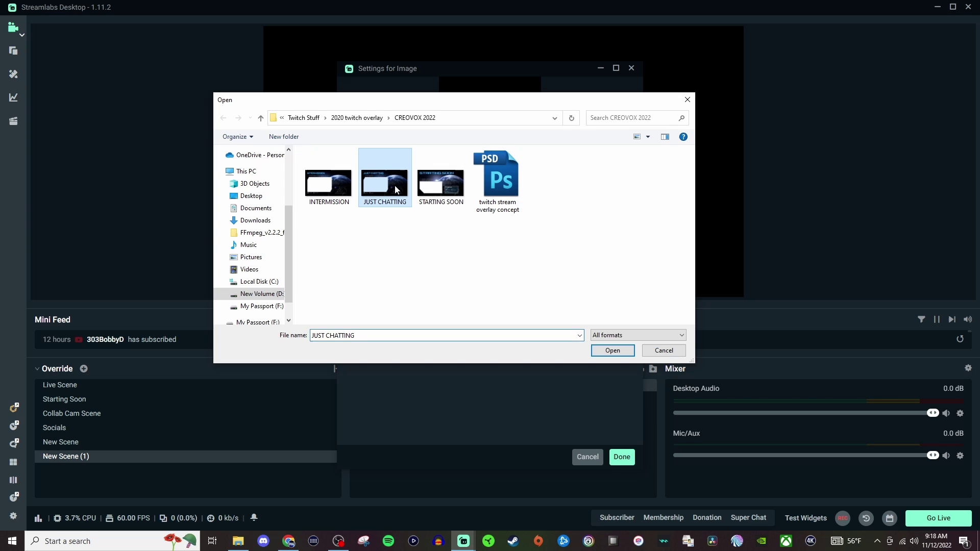
{"action": "left_click", "coordinate": [610, 351]}
{"action": "left_click", "coordinate": [619, 456]}
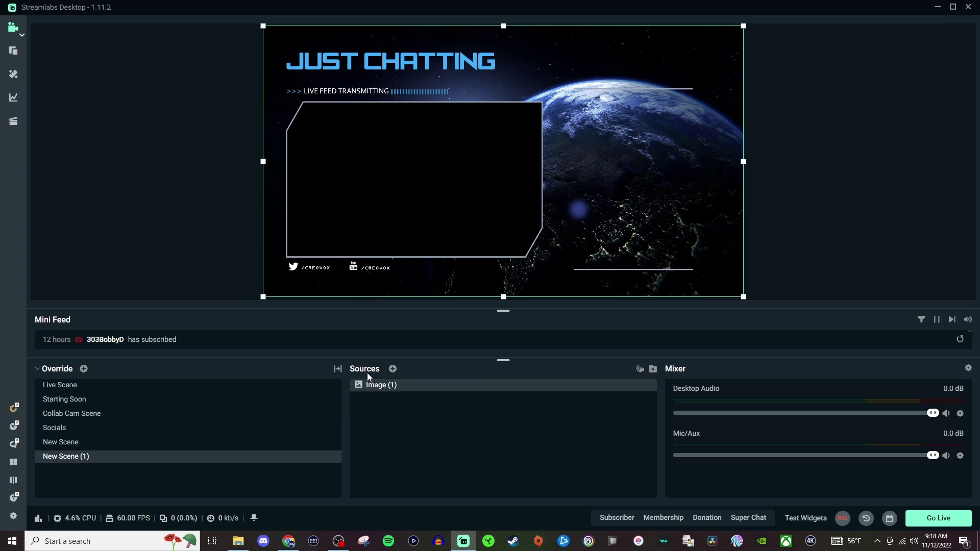
{"action": "left_click", "coordinate": [392, 368]}
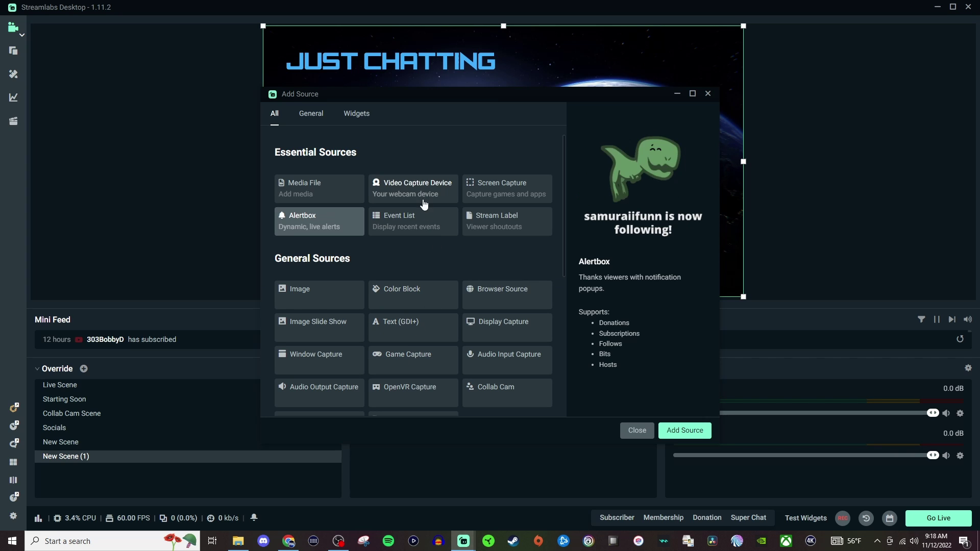
{"action": "left_click", "coordinate": [660, 433]}
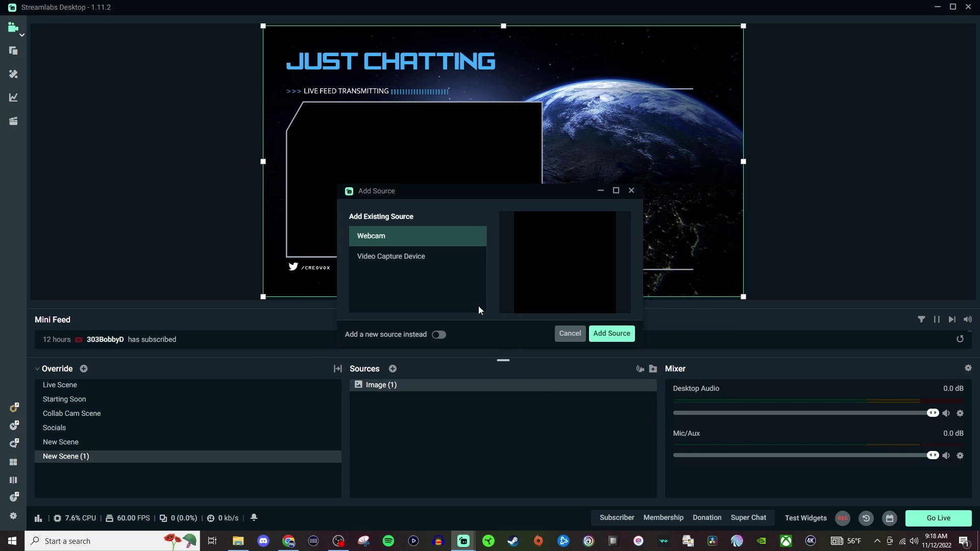
{"action": "left_click", "coordinate": [568, 335]}
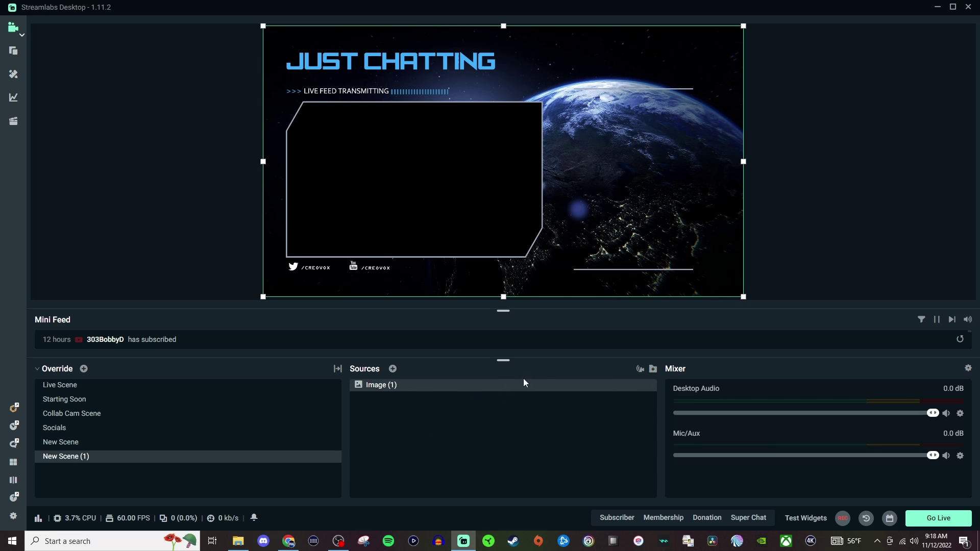
- Lock Image (1) and add the existing Alert Box source, reviewing its donation alert settings
{"action": "left_click", "coordinate": [615, 386]}
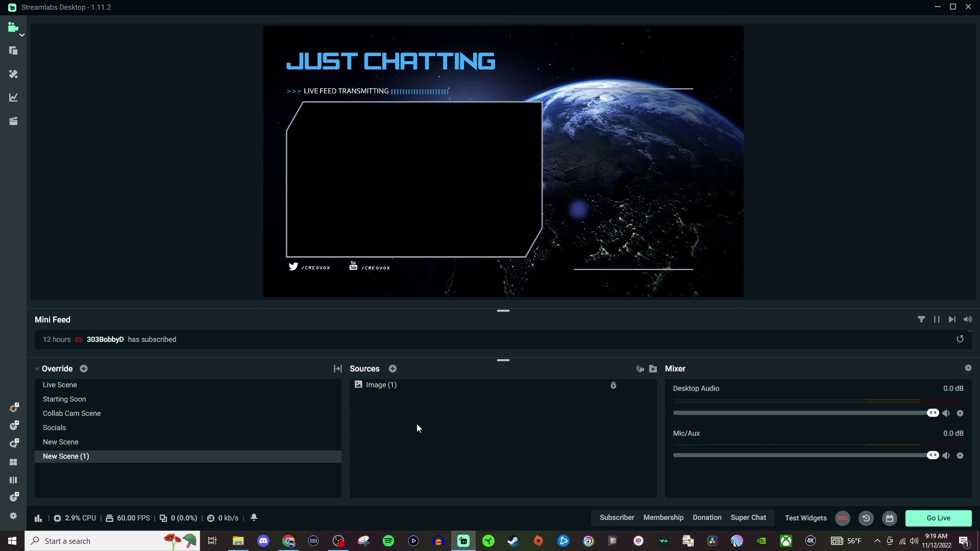
{"action": "left_click", "coordinate": [393, 368]}
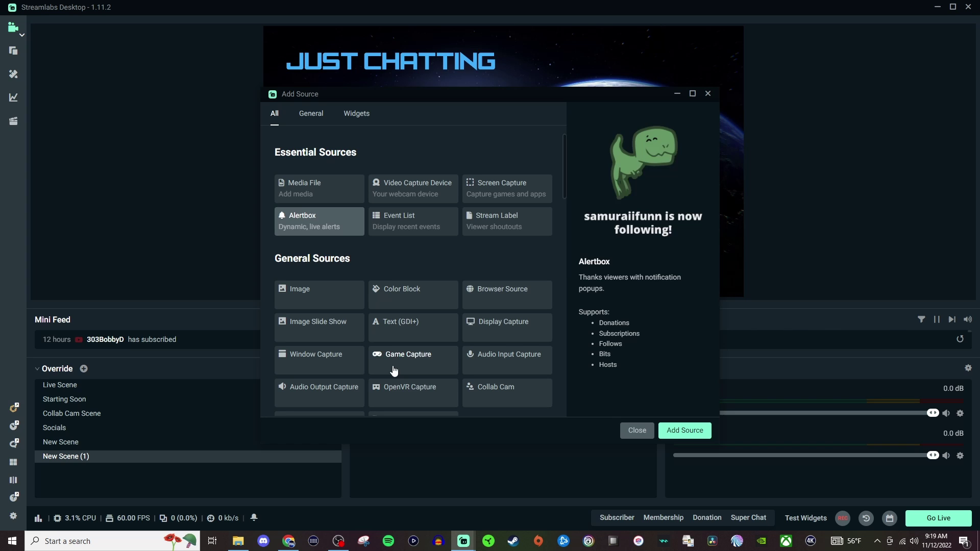
{"action": "double_click", "coordinate": [327, 220]}
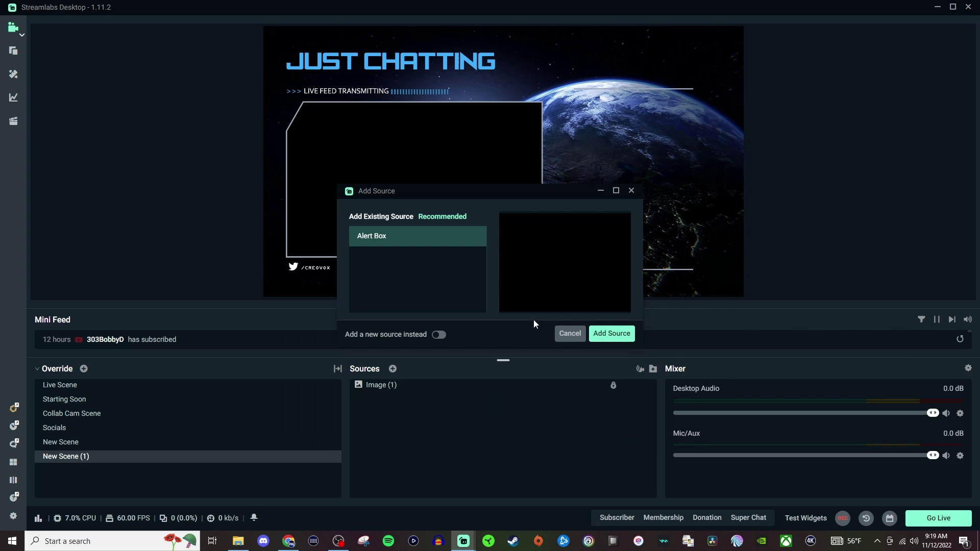
{"action": "left_click", "coordinate": [611, 335]}
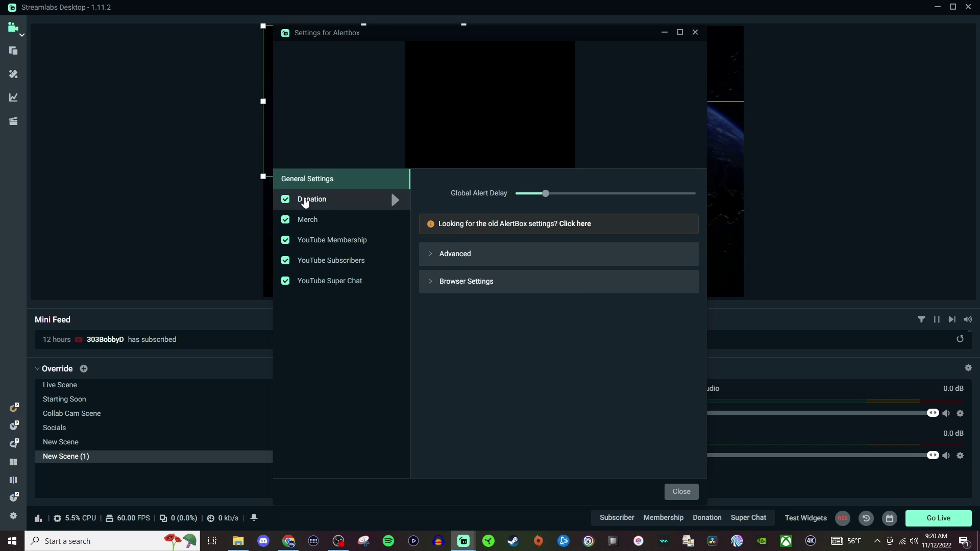
{"action": "left_click", "coordinate": [392, 199]}
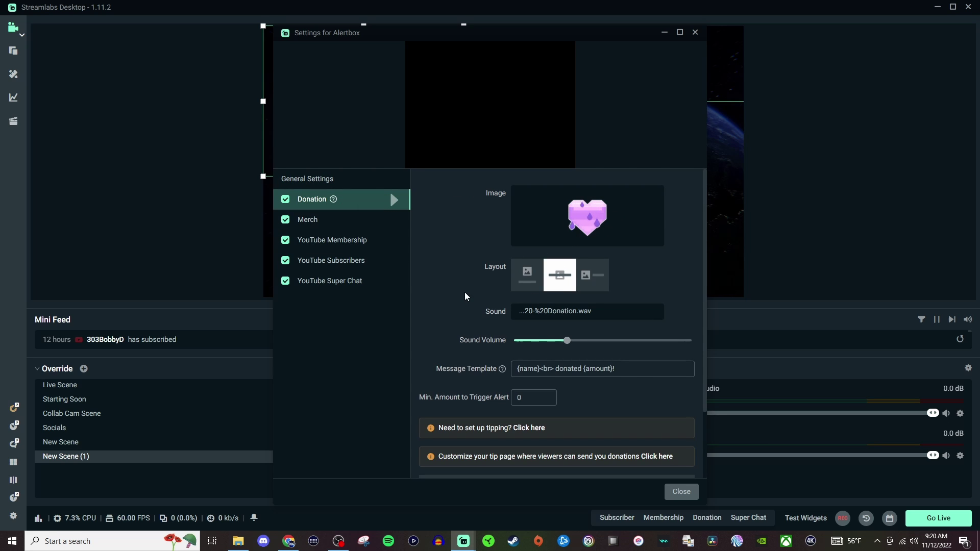
{"action": "scroll", "coordinate": [450, 316], "scroll_direction": "down", "scroll_amount": 3}
{"action": "scroll", "coordinate": [455, 327], "scroll_direction": "up", "scroll_amount": 3}
{"action": "left_click", "coordinate": [695, 32]}
- Move the Alert Box to the upper right and shrink it near the top corner
{"action": "left_click_drag", "start_coordinate": [396, 155], "coordinate": [613, 169]}
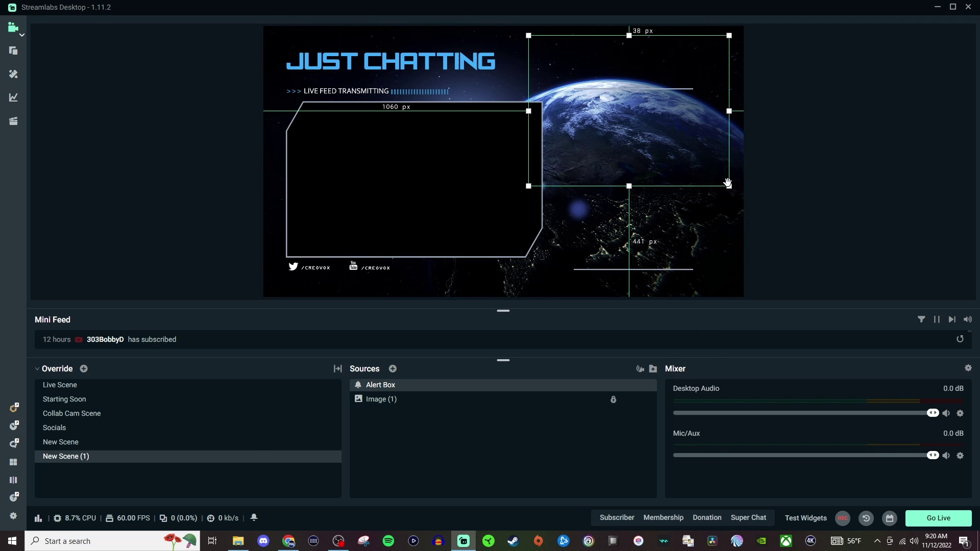
{"action": "left_click_drag", "start_coordinate": [728, 183], "coordinate": [638, 72]}
{"action": "left_click", "coordinate": [816, 199]}
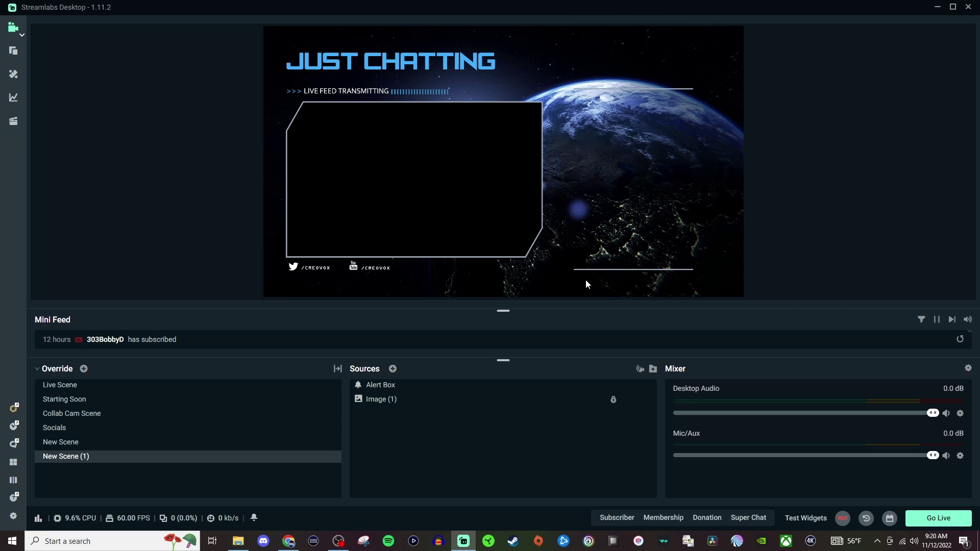
{"action": "left_click", "coordinate": [393, 369]}
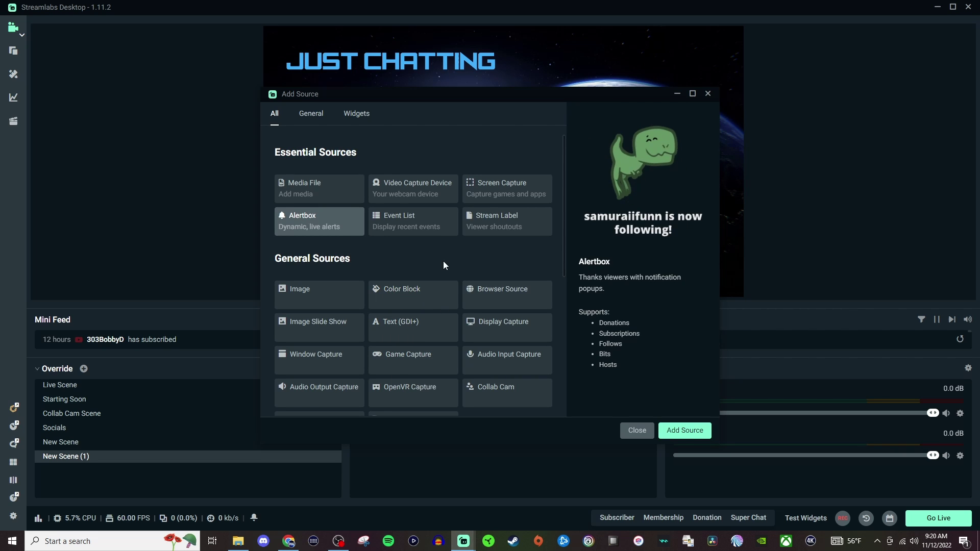
{"action": "scroll", "coordinate": [425, 271], "scroll_direction": "down", "scroll_amount": 5}
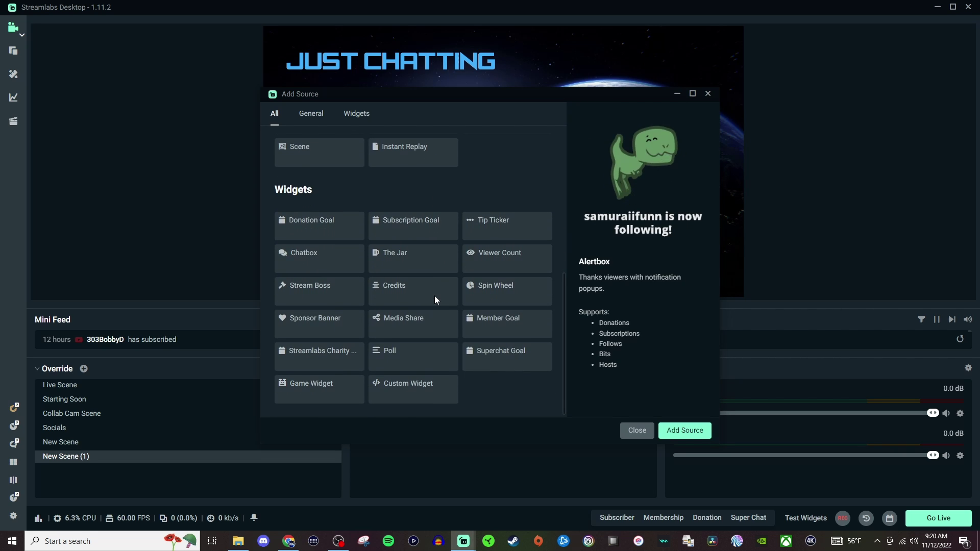
{"action": "left_click", "coordinate": [636, 431]}
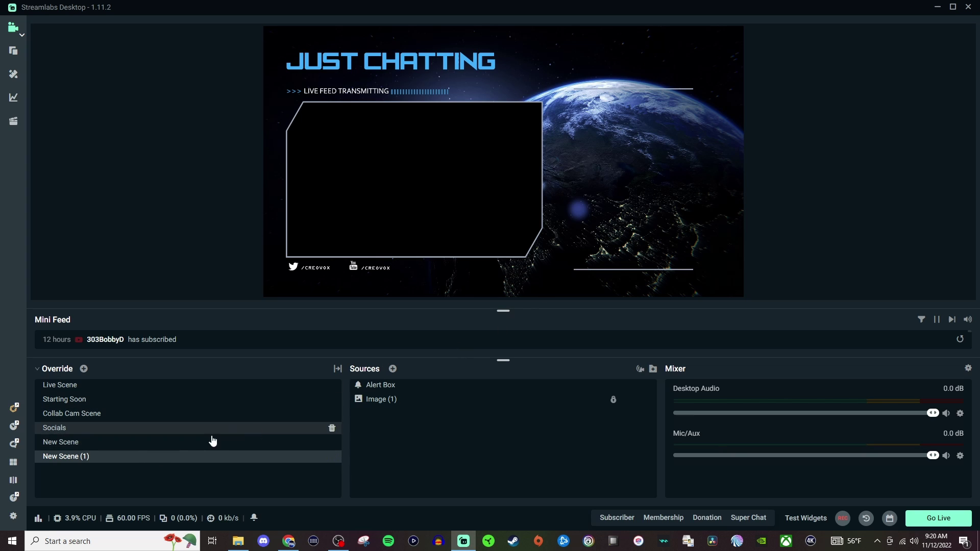
- Create New Scene (2) containing the existing Video Capture Device, locked in place
{"action": "left_click", "coordinate": [84, 369]}
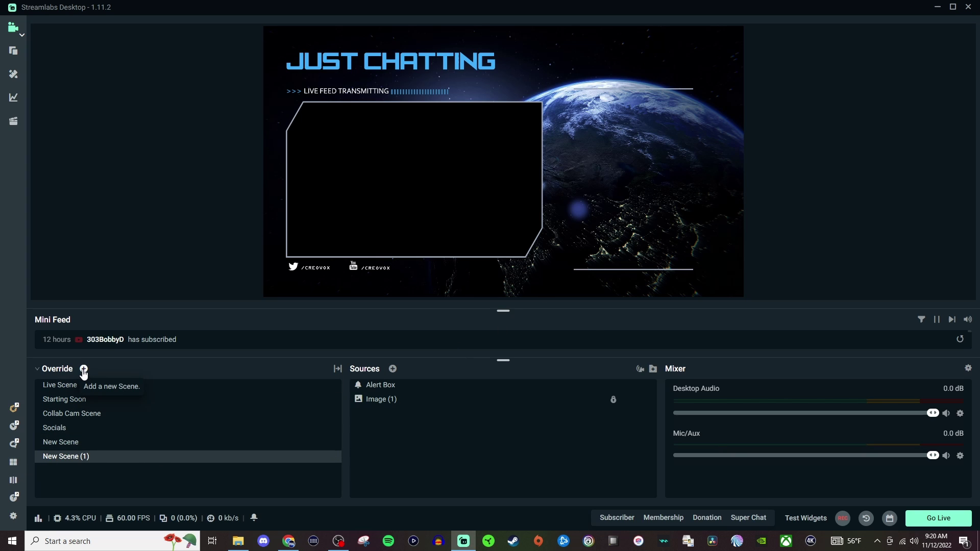
{"action": "left_click", "coordinate": [567, 316]}
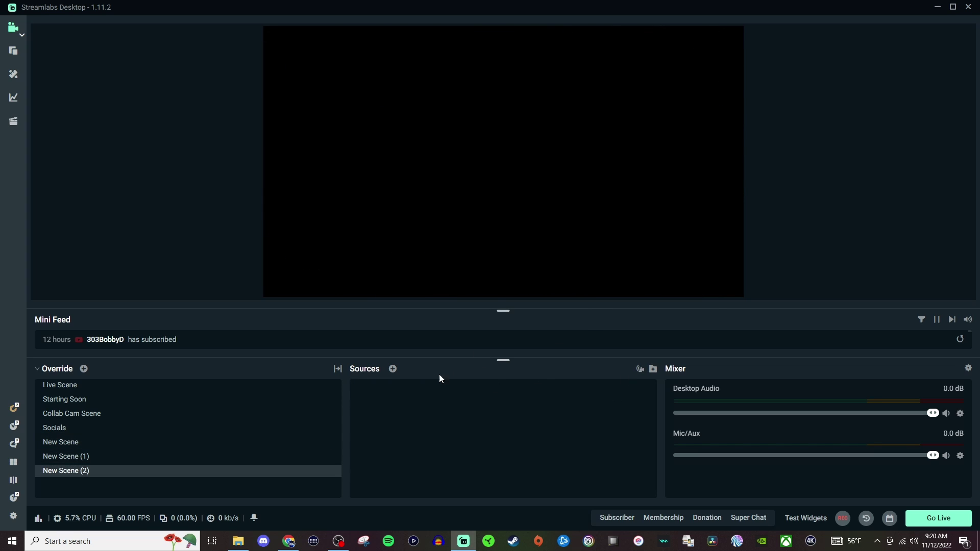
{"action": "left_click", "coordinate": [393, 369]}
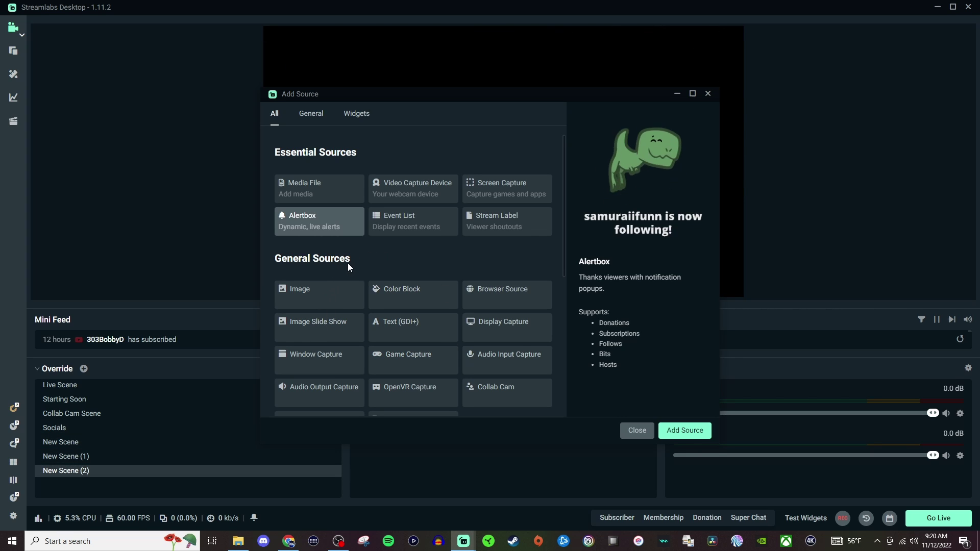
{"action": "left_click", "coordinate": [398, 204]}
{"action": "left_click", "coordinate": [684, 431]}
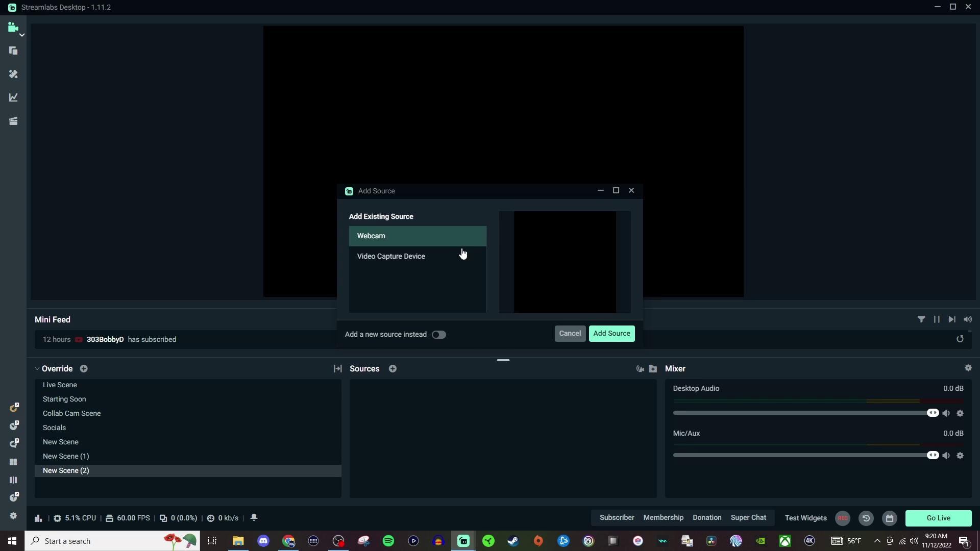
{"action": "left_click", "coordinate": [428, 259]}
{"action": "left_click", "coordinate": [611, 334]}
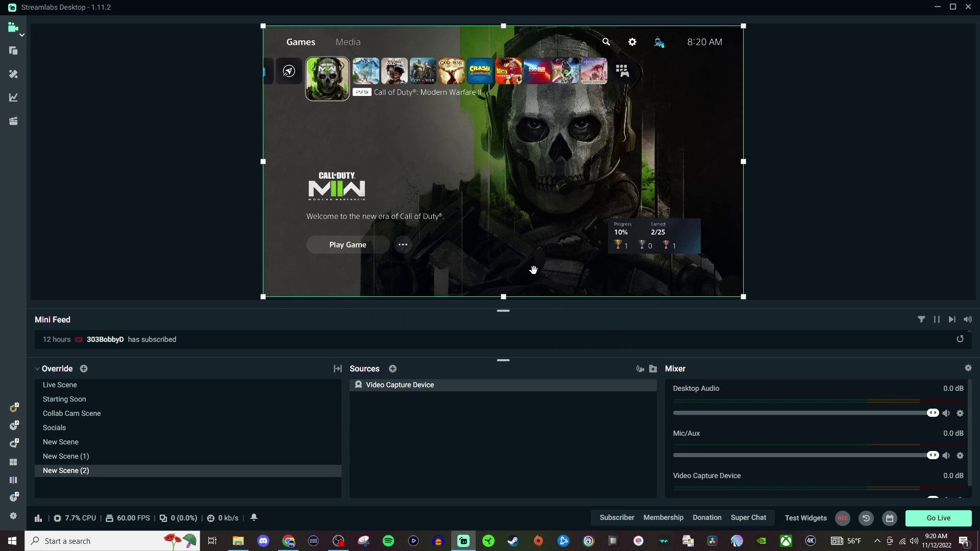
{"action": "left_click", "coordinate": [613, 385]}
- Add a new Image source loading the webcam frame PNG as an overlay
{"action": "left_click", "coordinate": [393, 368]}
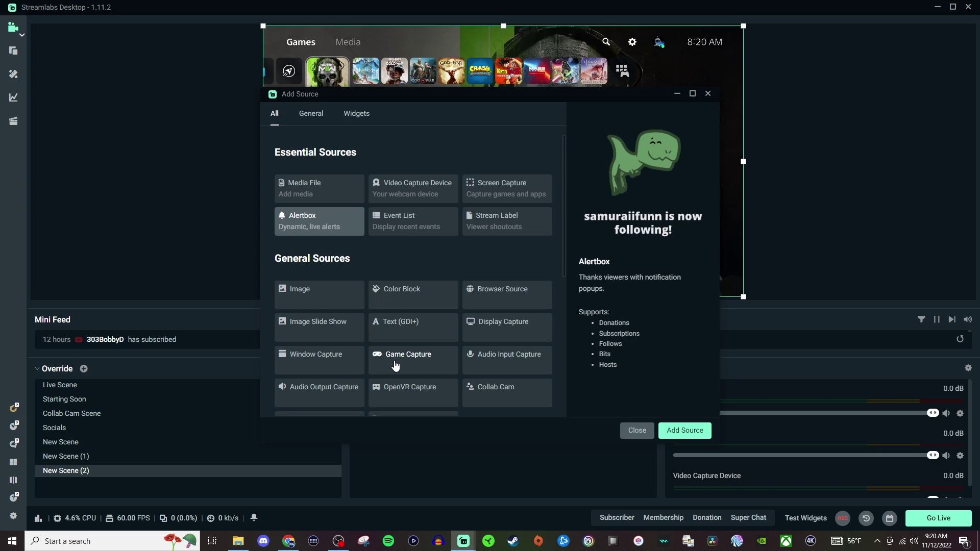
{"action": "left_click", "coordinate": [316, 292]}
{"action": "left_click", "coordinate": [682, 430]}
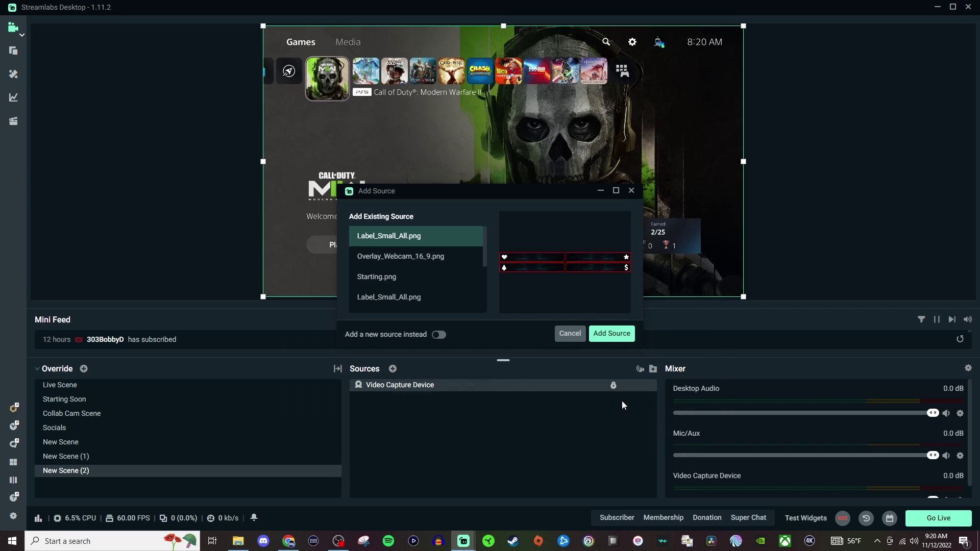
{"action": "left_click", "coordinate": [439, 335]}
{"action": "left_click", "coordinate": [439, 335]}
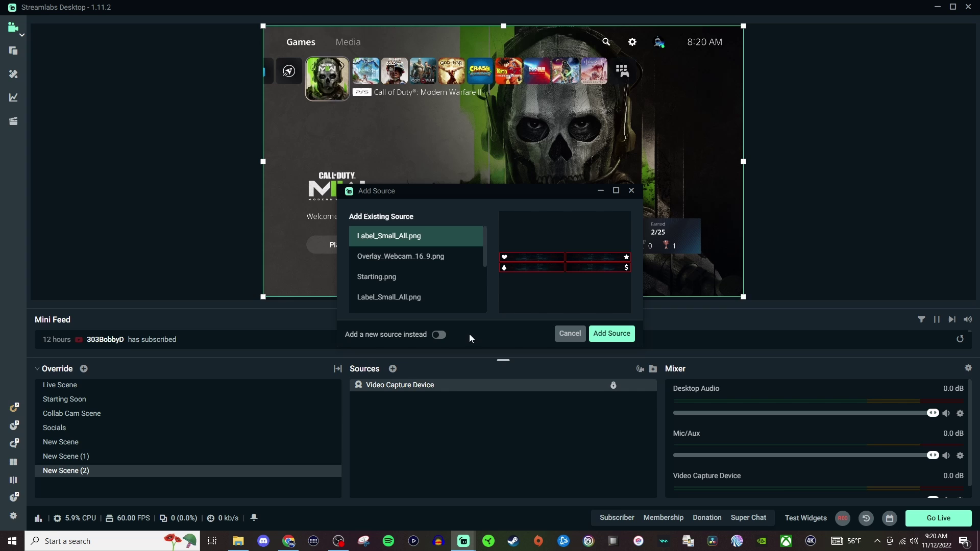
{"action": "left_click", "coordinate": [439, 334]}
{"action": "left_click", "coordinate": [595, 332]}
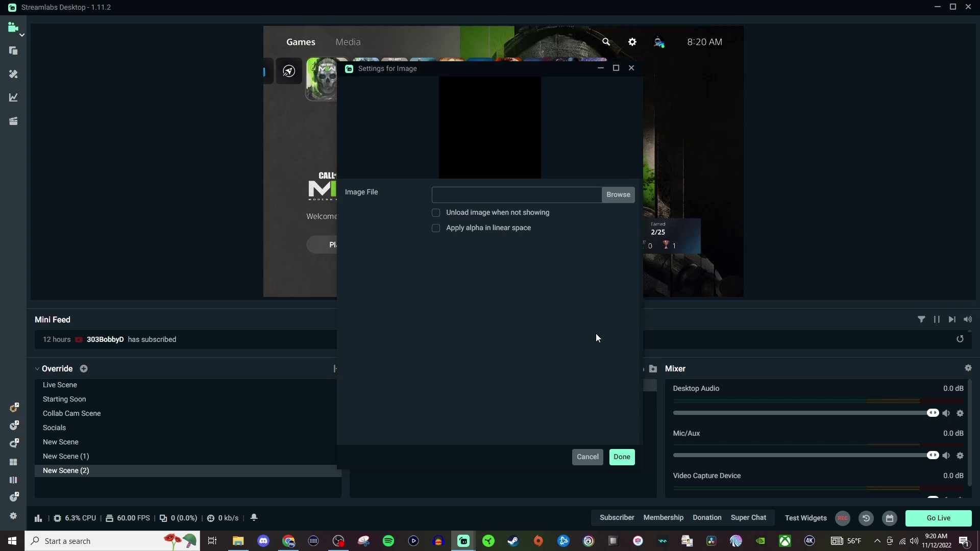
{"action": "left_click", "coordinate": [618, 195]}
{"action": "double_click", "coordinate": [437, 171]}
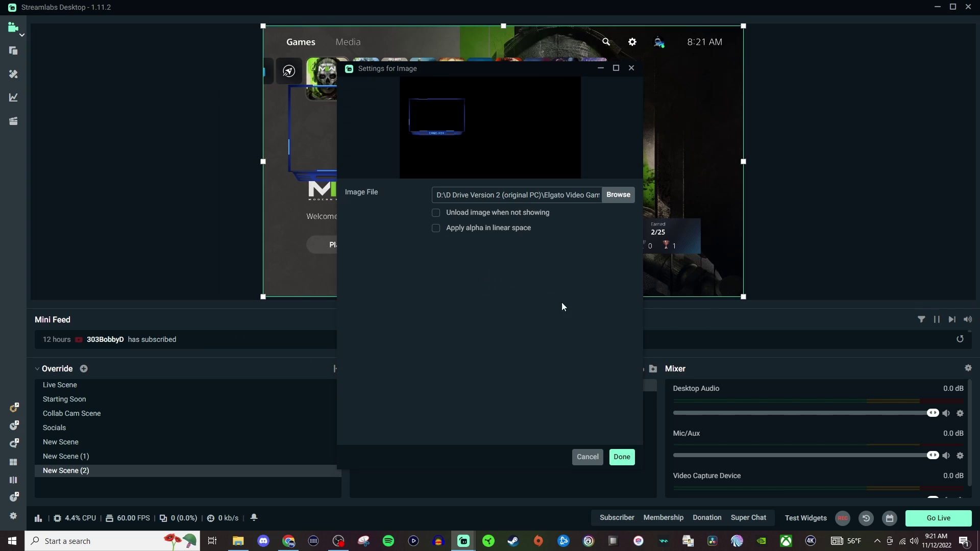
{"action": "left_click", "coordinate": [622, 457]}
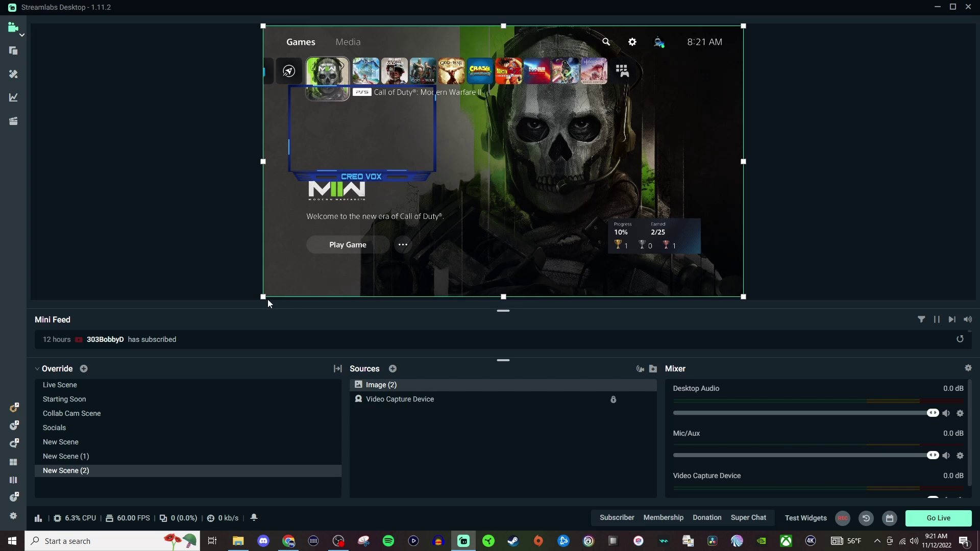
- Resize the Image (2) webcam frame smaller and place it at the upper right of the console feed
{"action": "left_click_drag", "start_coordinate": [263, 296], "coordinate": [389, 226]}
{"action": "left_click_drag", "start_coordinate": [445, 130], "coordinate": [646, 164]}
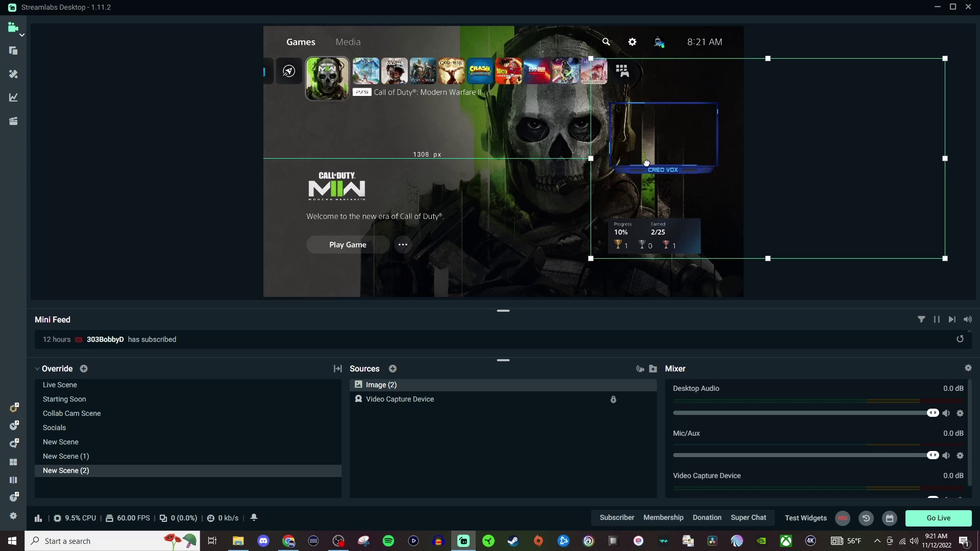
{"action": "left_click_drag", "start_coordinate": [594, 255], "coordinate": [533, 269]}
{"action": "left_click_drag", "start_coordinate": [607, 193], "coordinate": [647, 186]}
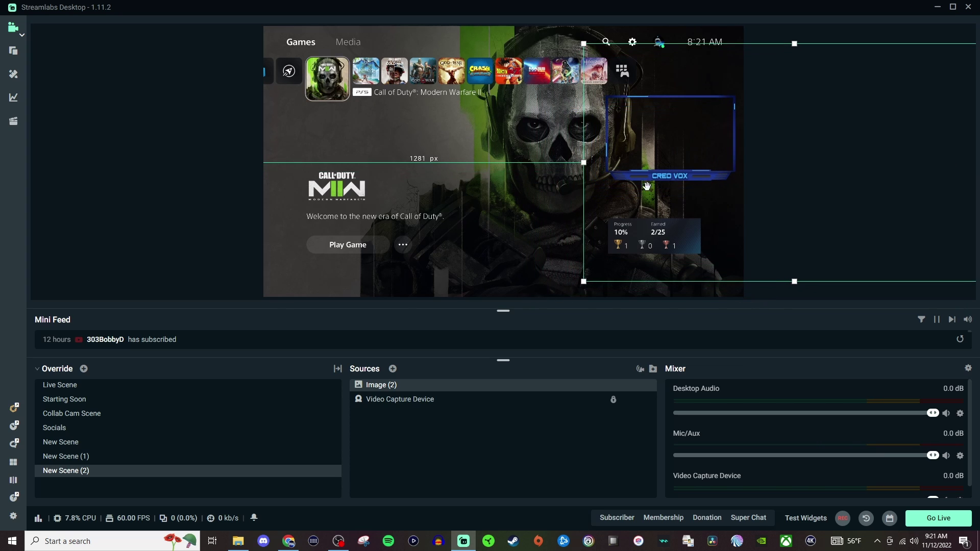
{"action": "left_click", "coordinate": [236, 205]}
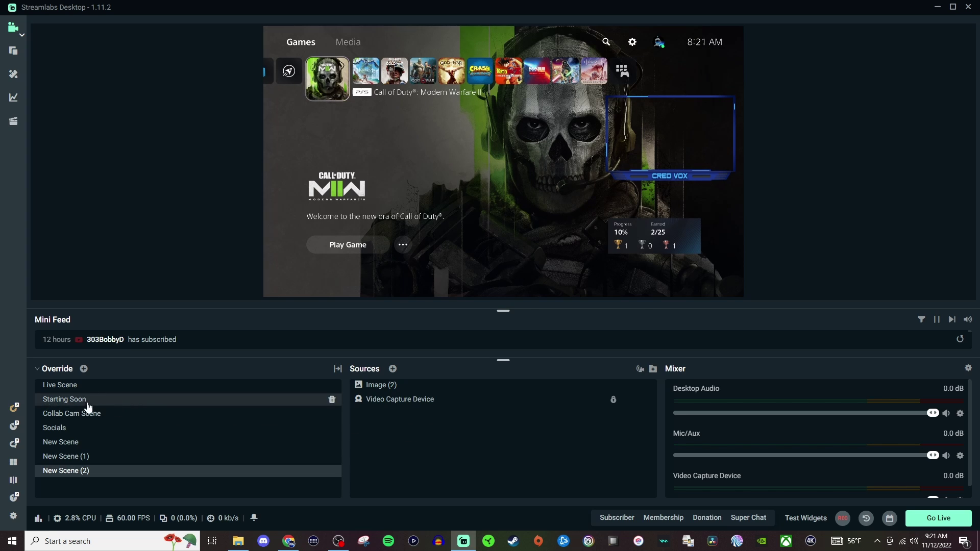
- Make Live Scene the active scene again
{"action": "left_click", "coordinate": [84, 385]}
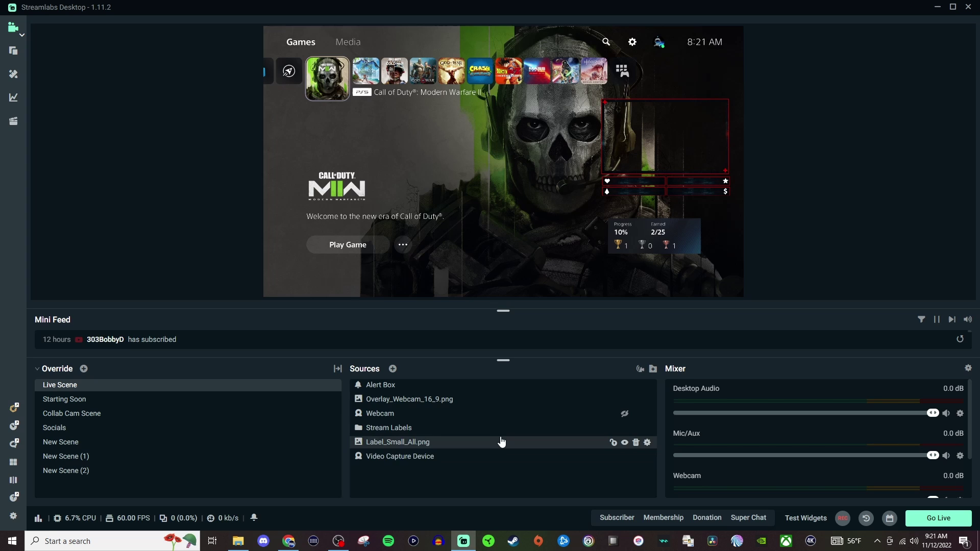